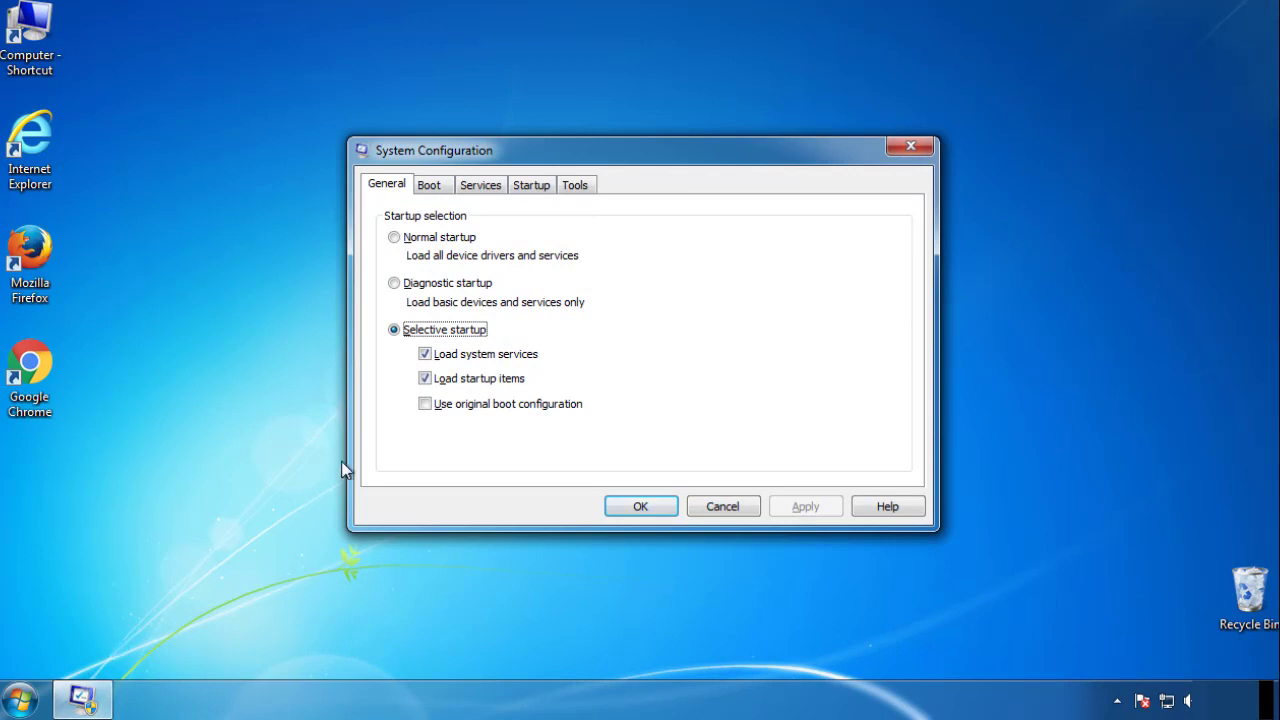
# Step: Enable Safe boot with the Minimal option, restart the computer to apply it, and dismiss the safe mode help window
pyautogui.click(428, 185)
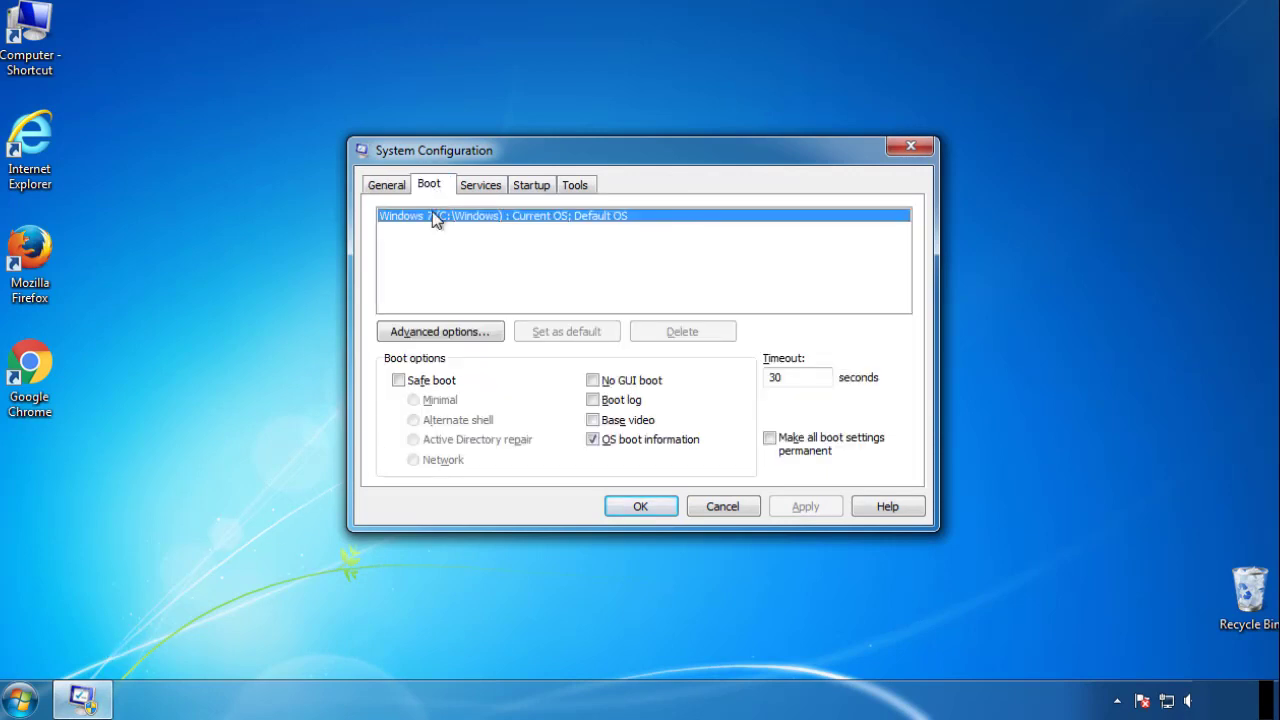
pyautogui.click(398, 381)
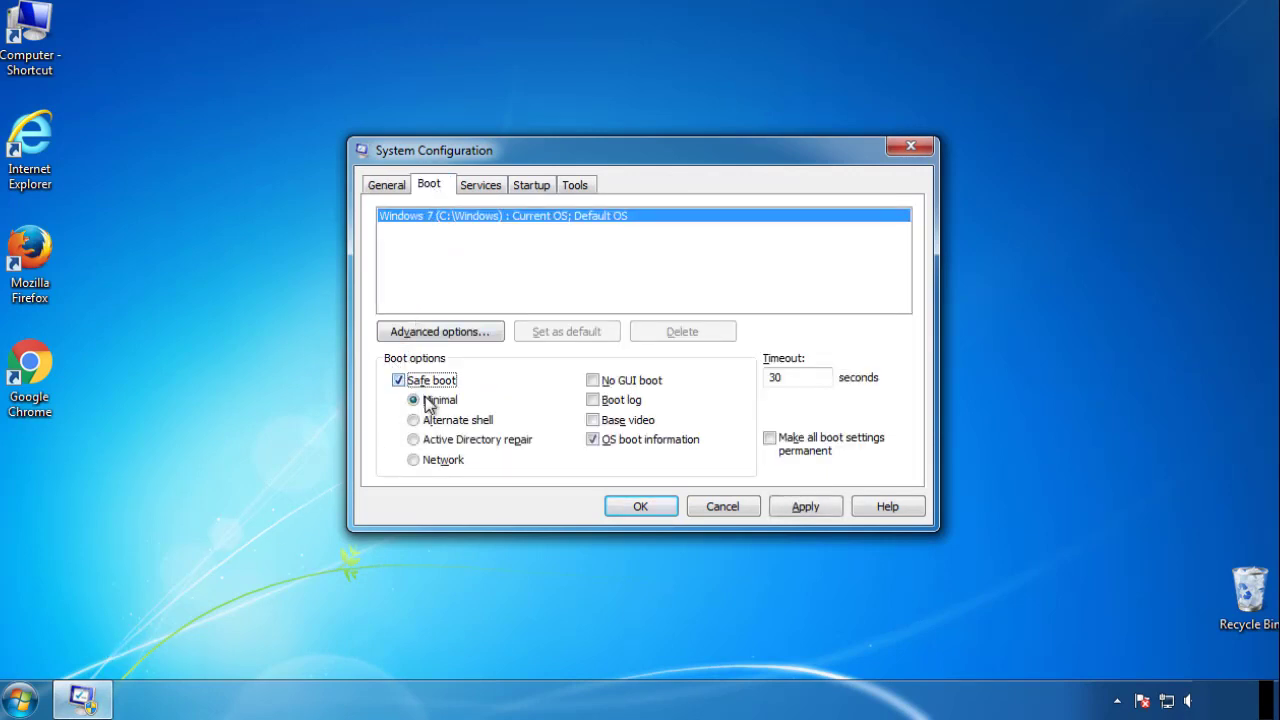
pyautogui.click(641, 507)
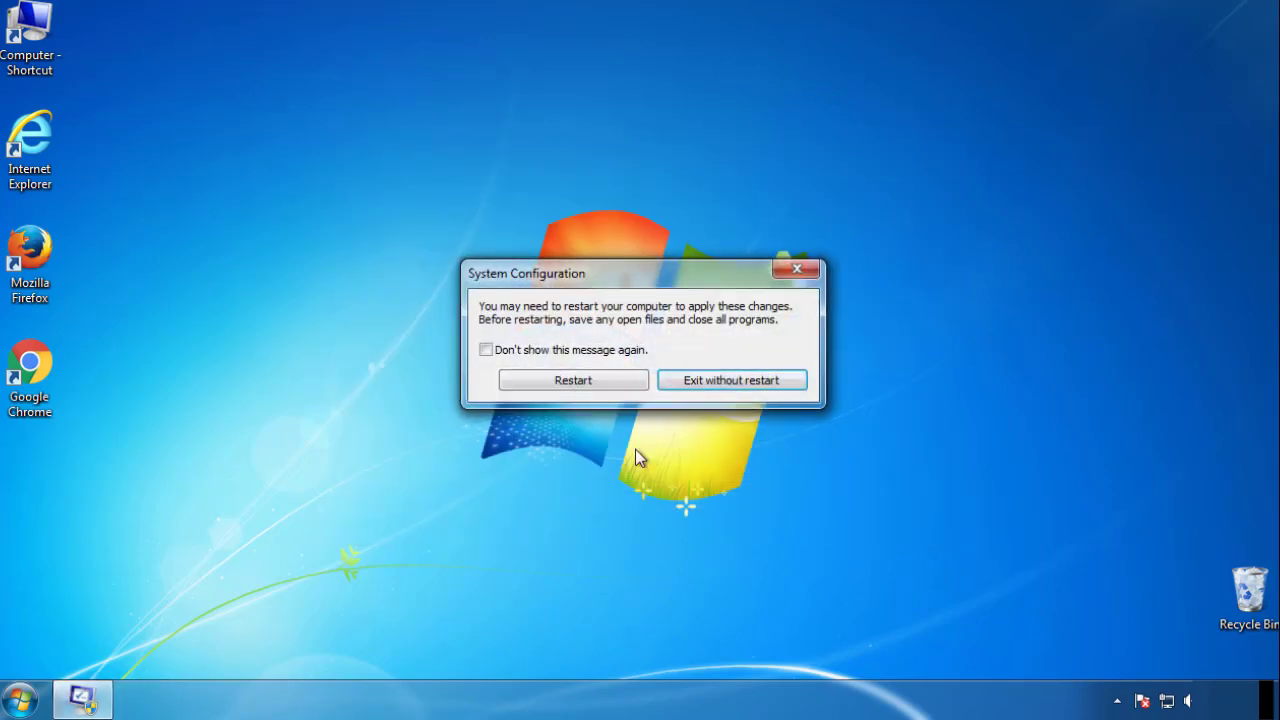
pyautogui.click(575, 383)
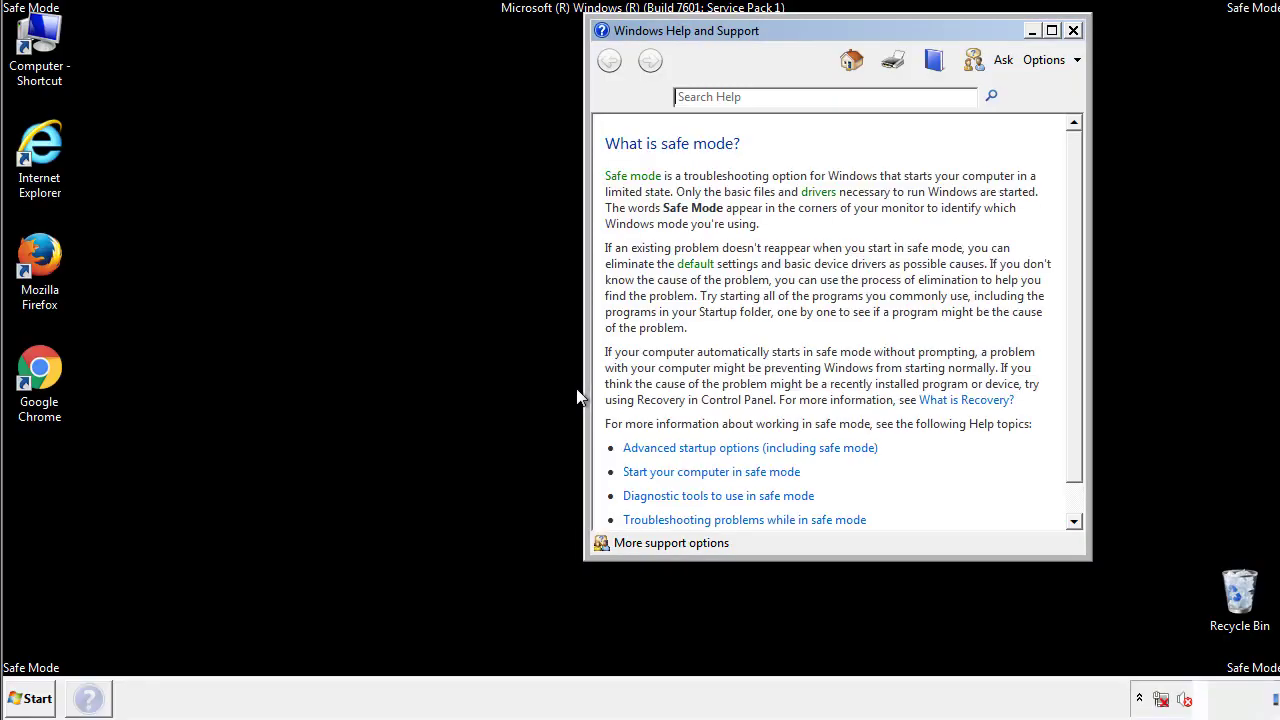
pyautogui.click(1073, 30)
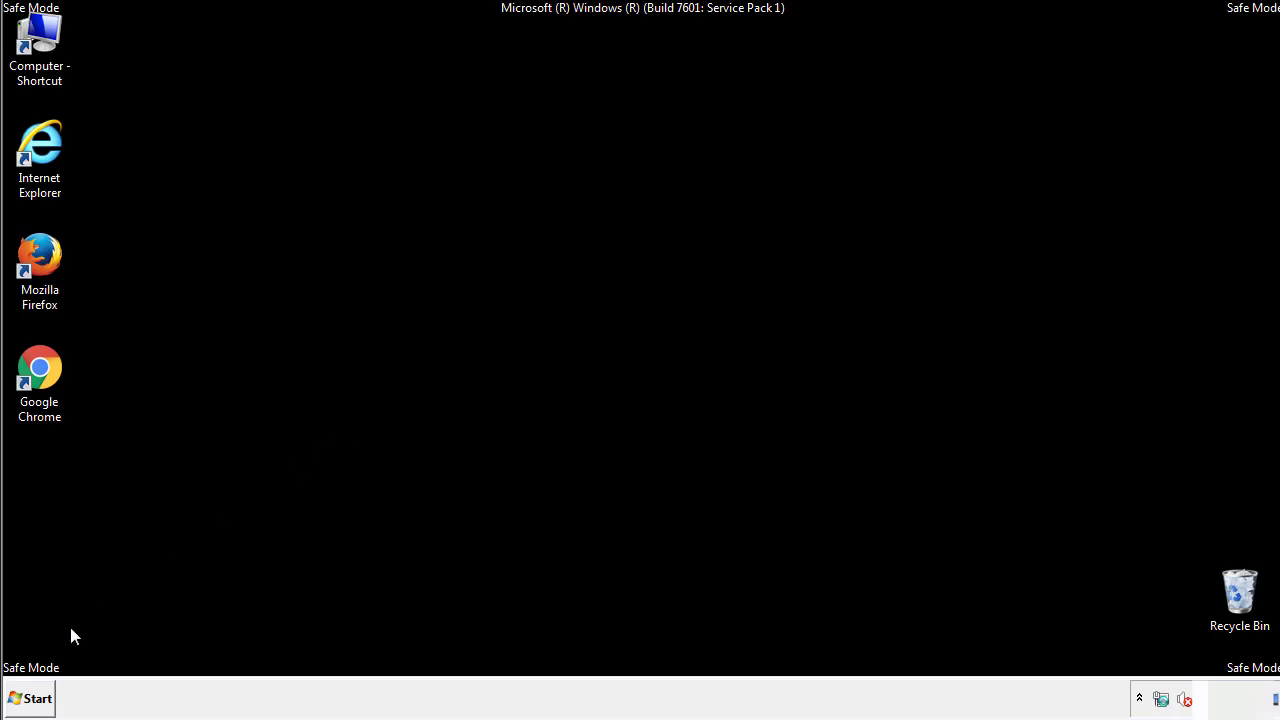
# Step: Make sure Folder Options in Control Panel is set to show hidden files, folders, and drives, and confirm the settings
pyautogui.click(26, 700)
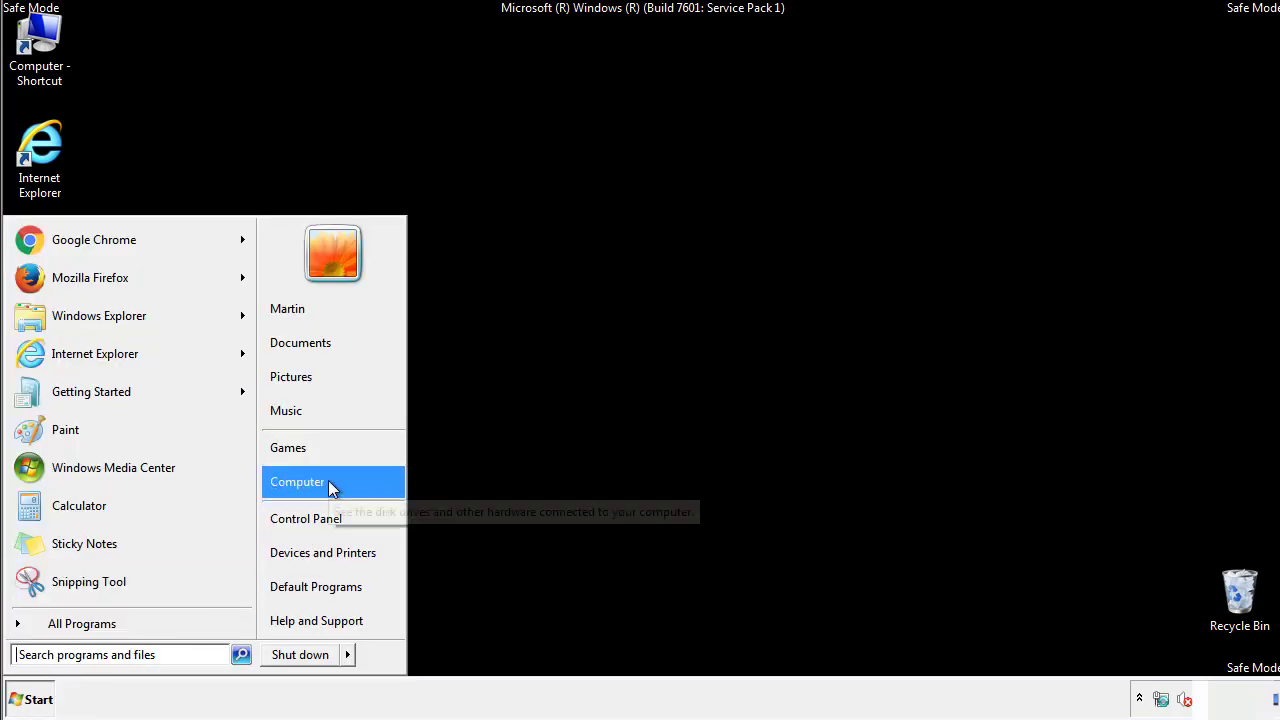
pyautogui.click(318, 517)
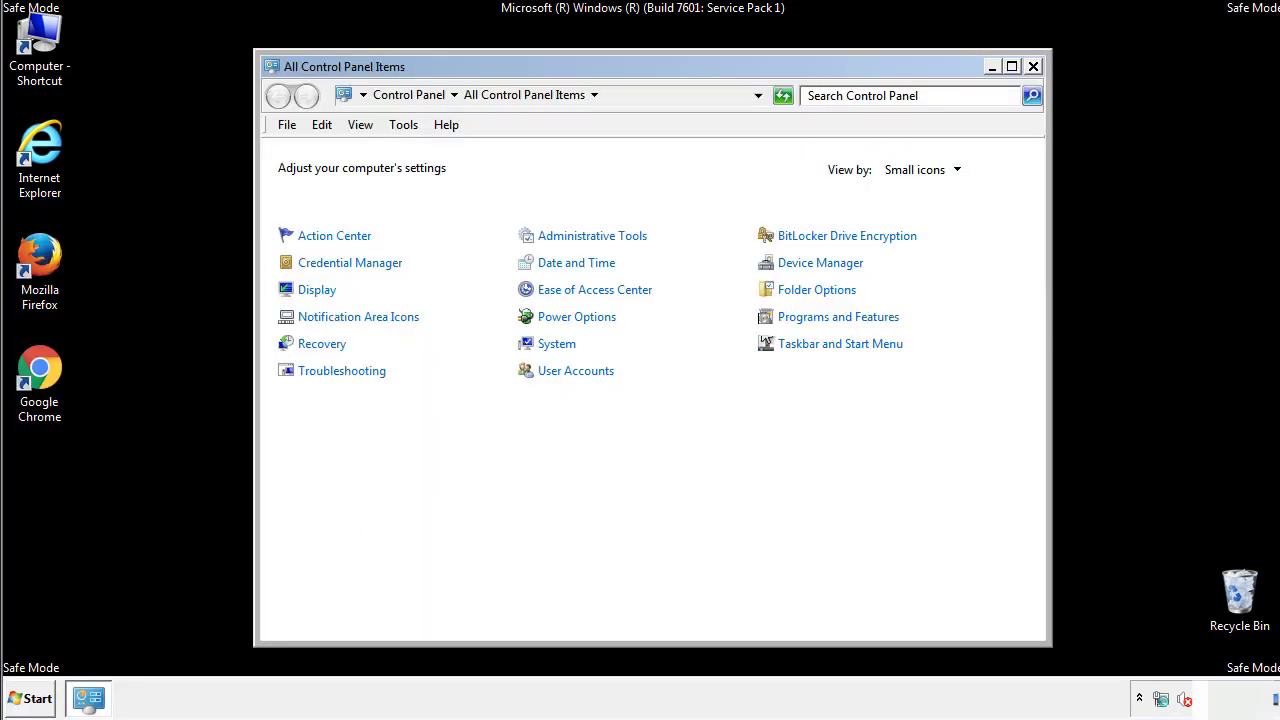
pyautogui.click(820, 289)
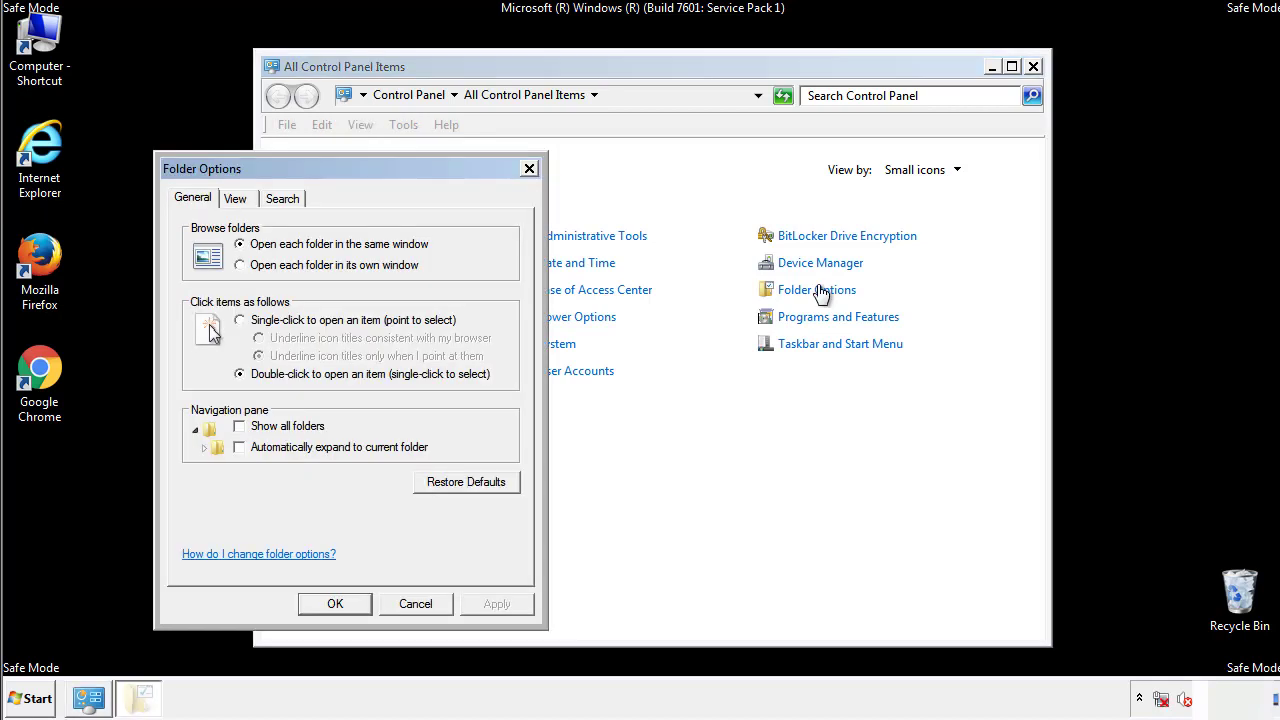
pyautogui.click(240, 201)
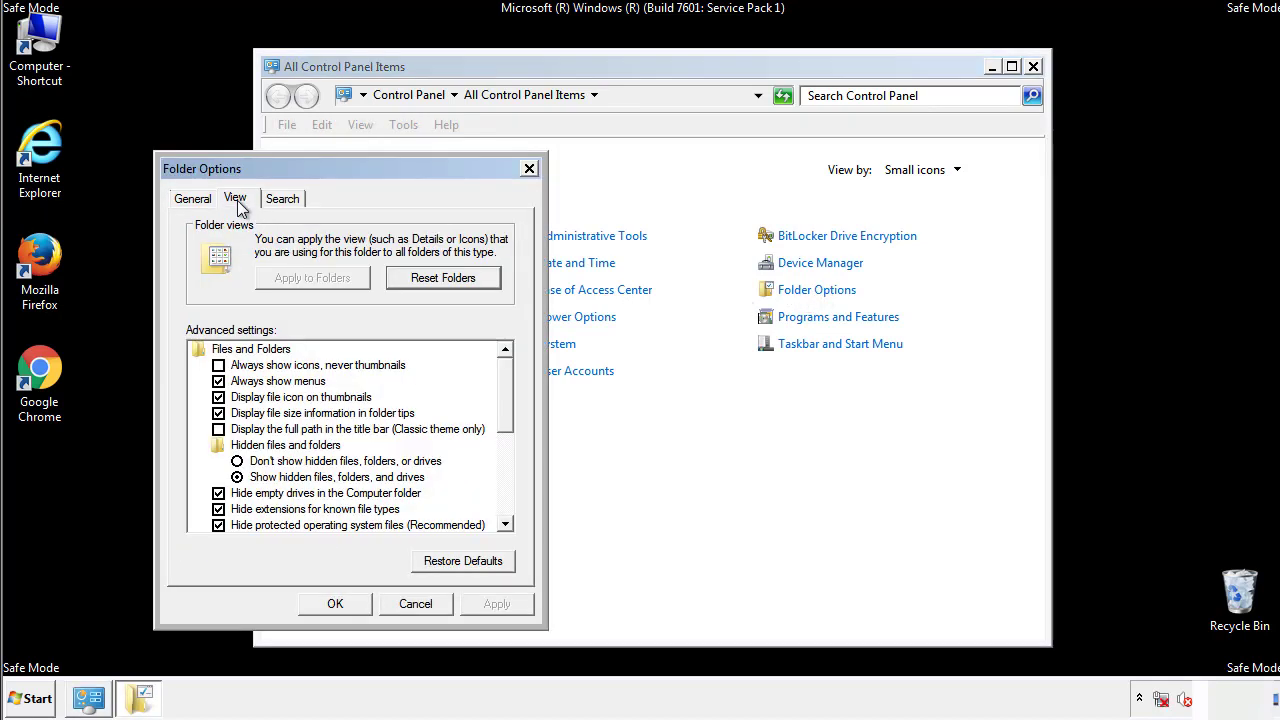
pyautogui.click(218, 381)
pyautogui.click(338, 604)
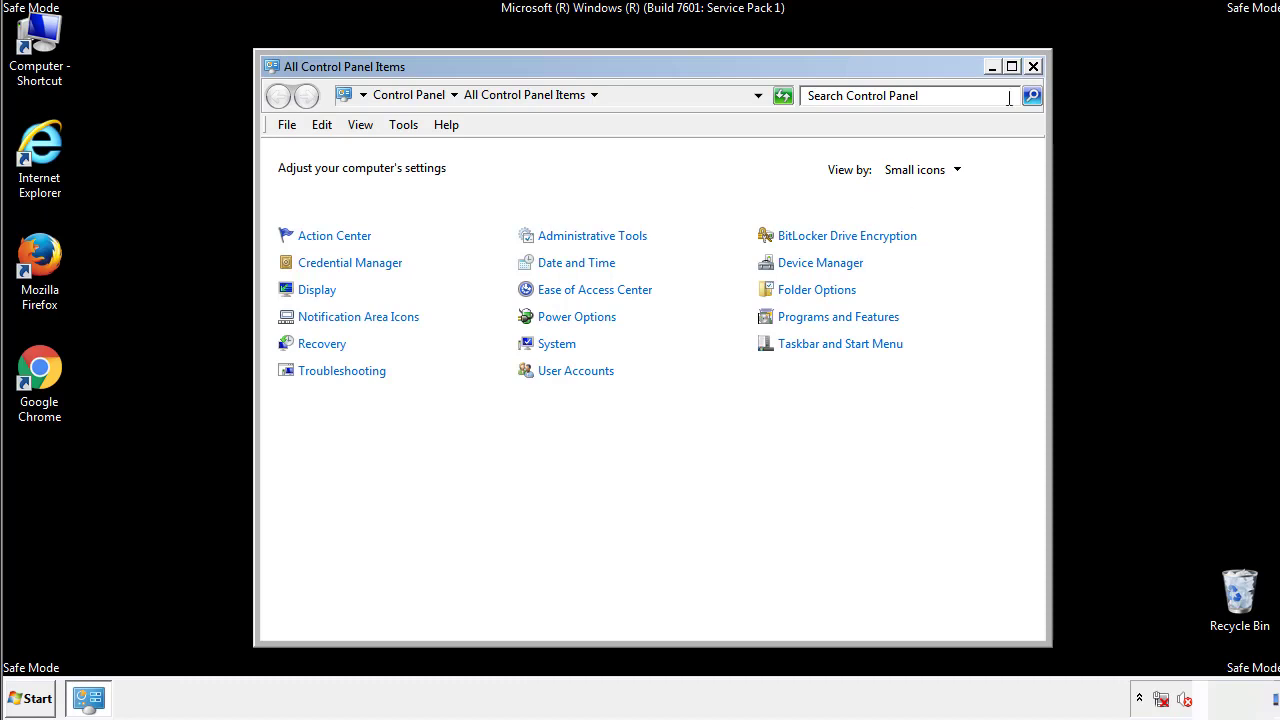
pyautogui.click(1033, 67)
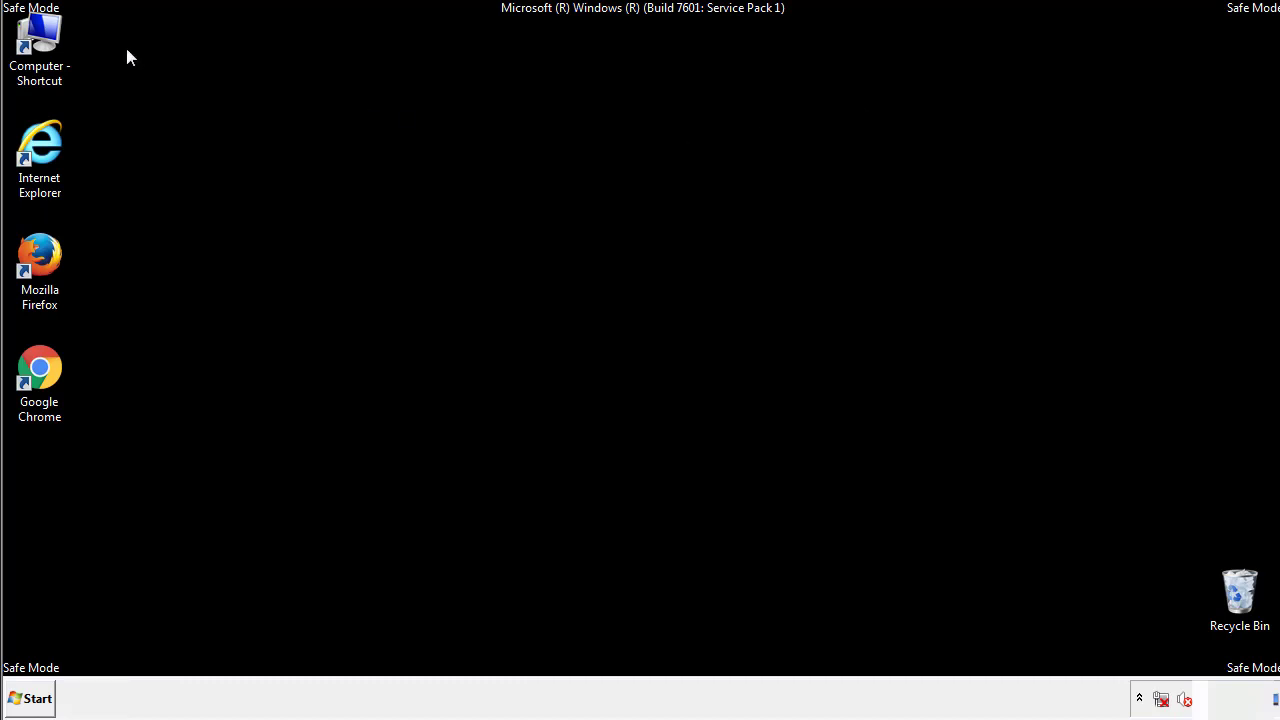
# Step: Browse from Computer to the folder C:\Windows\System32\drivers\etc
pyautogui.doubleClick(40, 38)
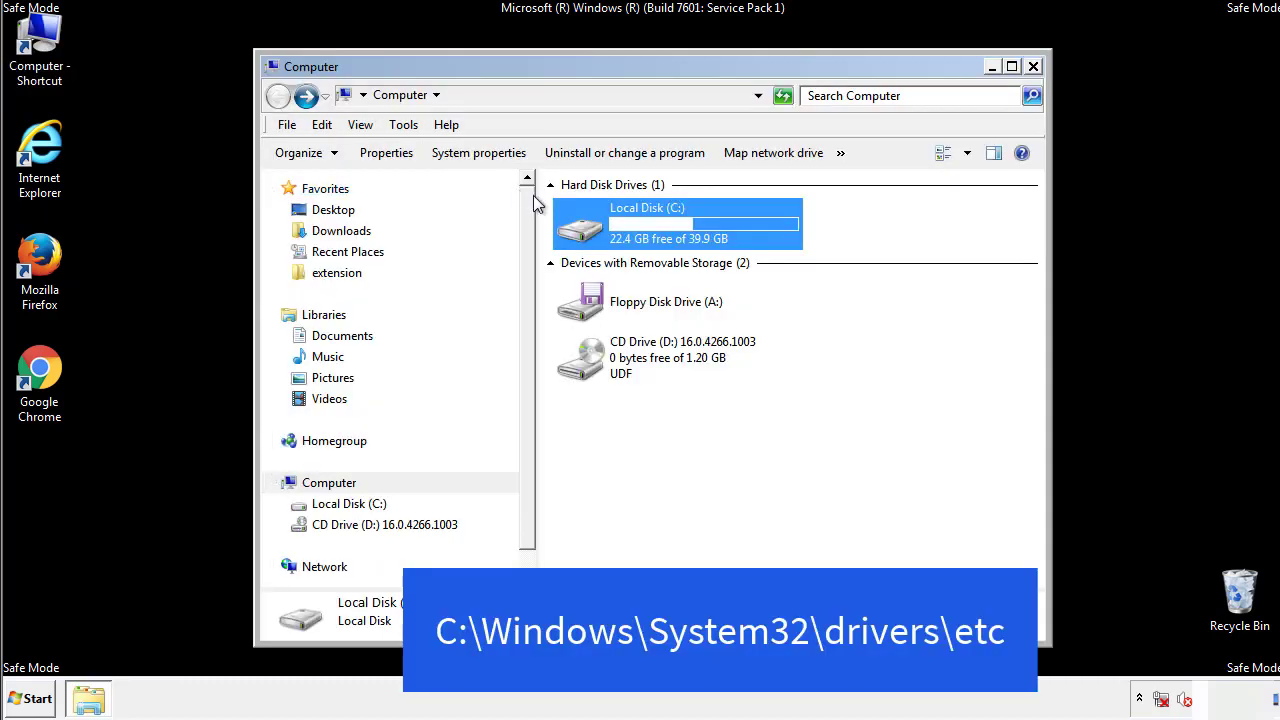
pyautogui.doubleClick(580, 228)
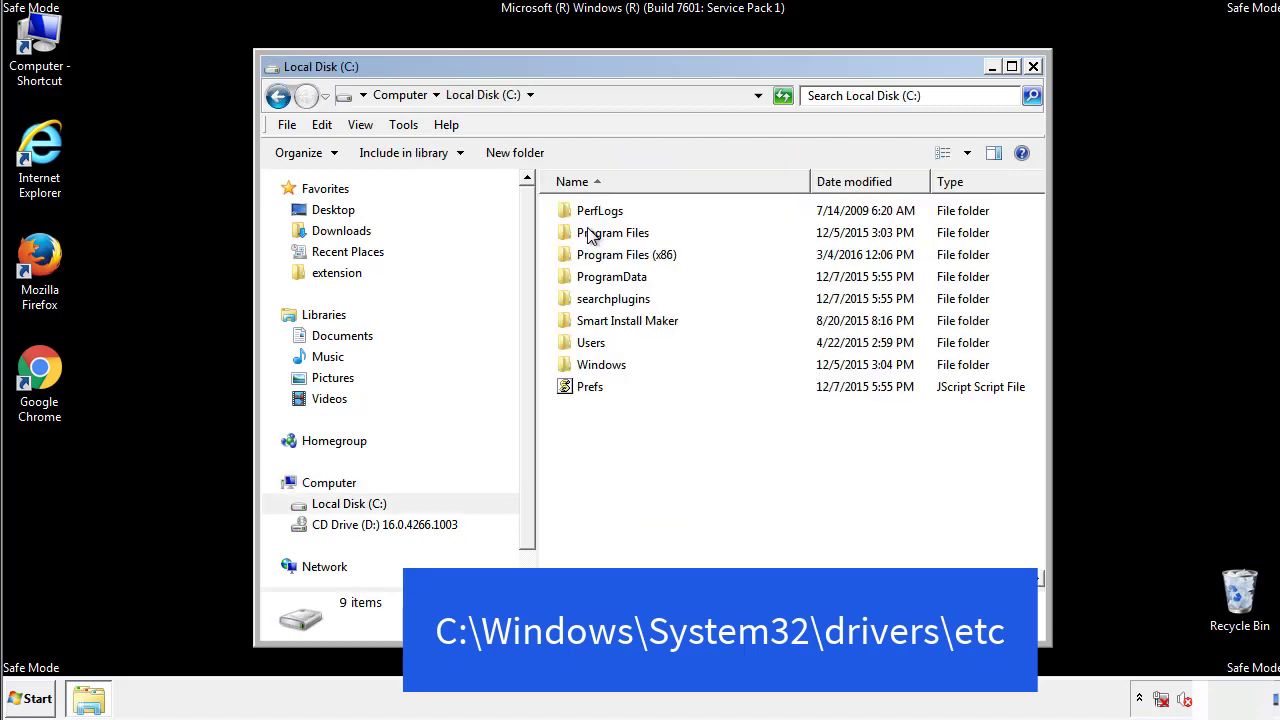
pyautogui.click(585, 368)
pyautogui.doubleClick(585, 368)
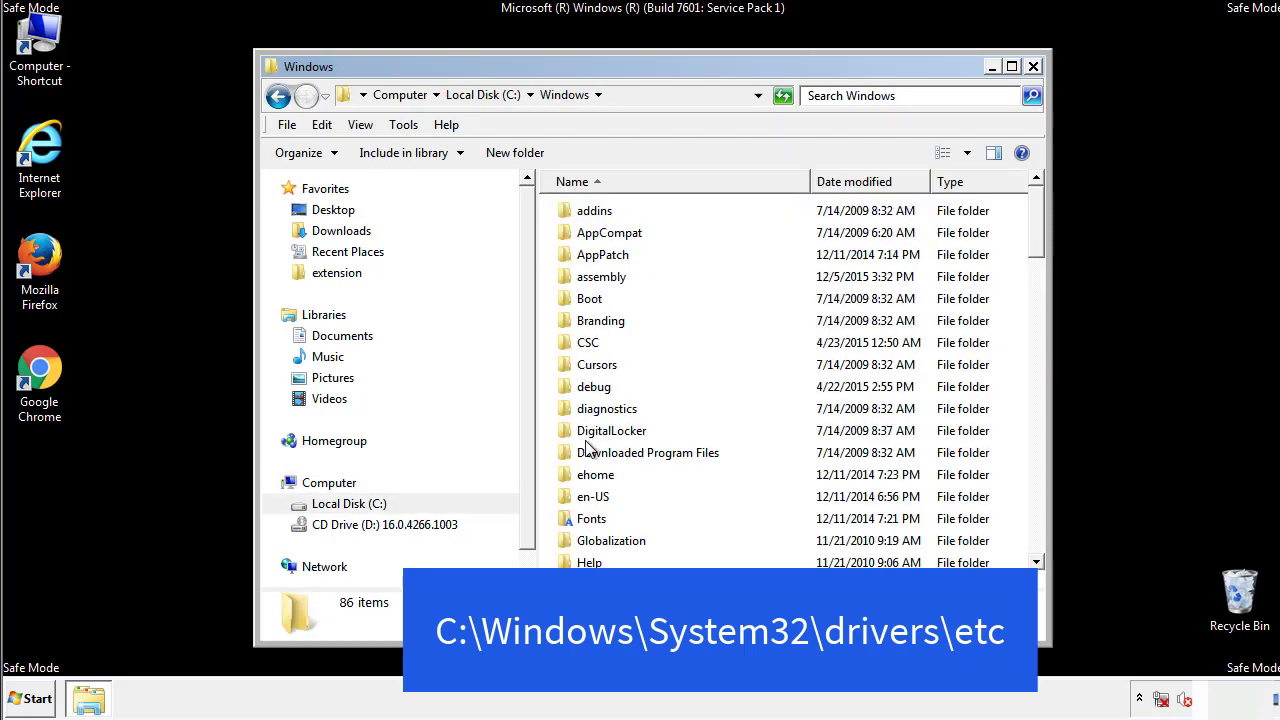
pyautogui.scroll(-4, 590, 450)
pyautogui.scroll(-5, 590, 454)
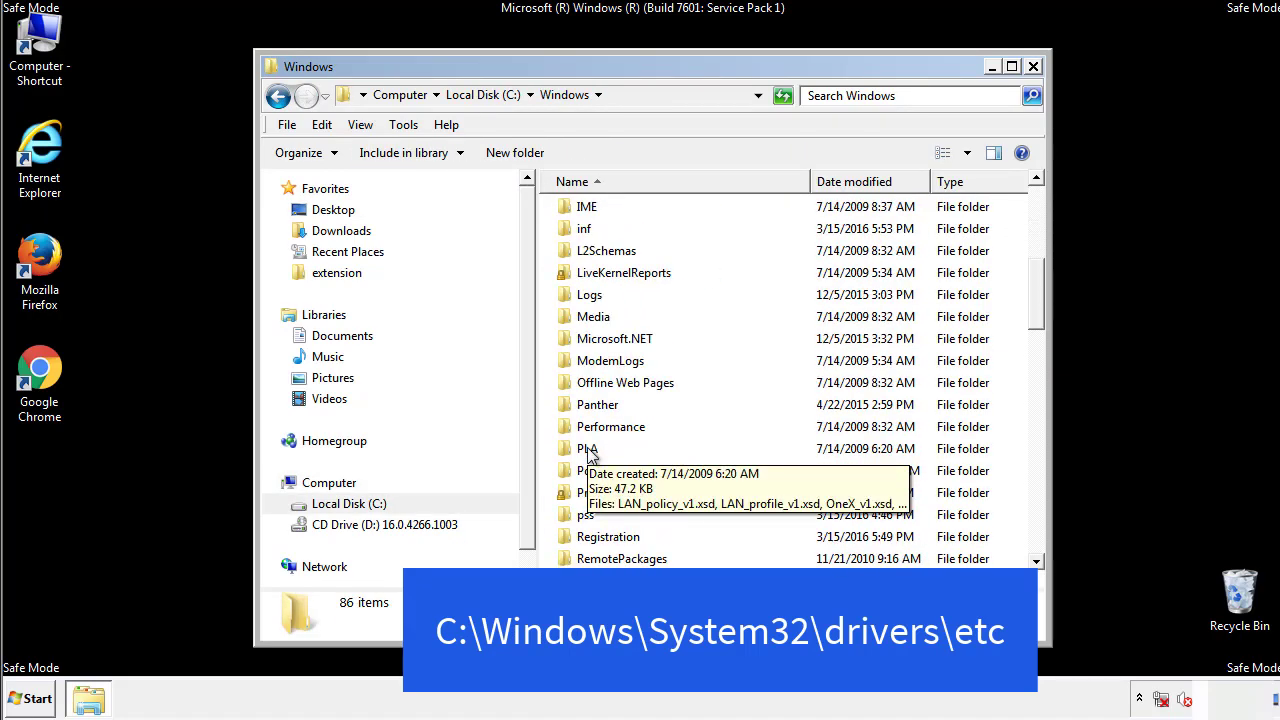
pyautogui.scroll(-2, 590, 454)
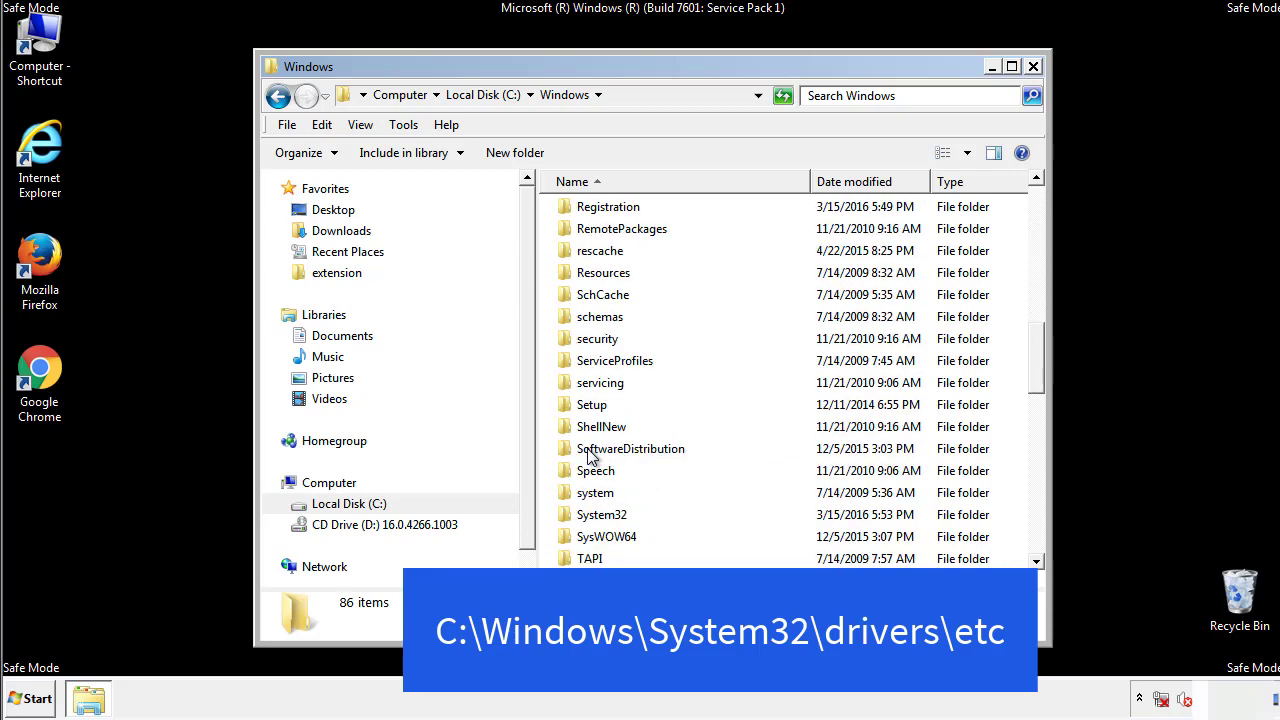
pyautogui.doubleClick(604, 516)
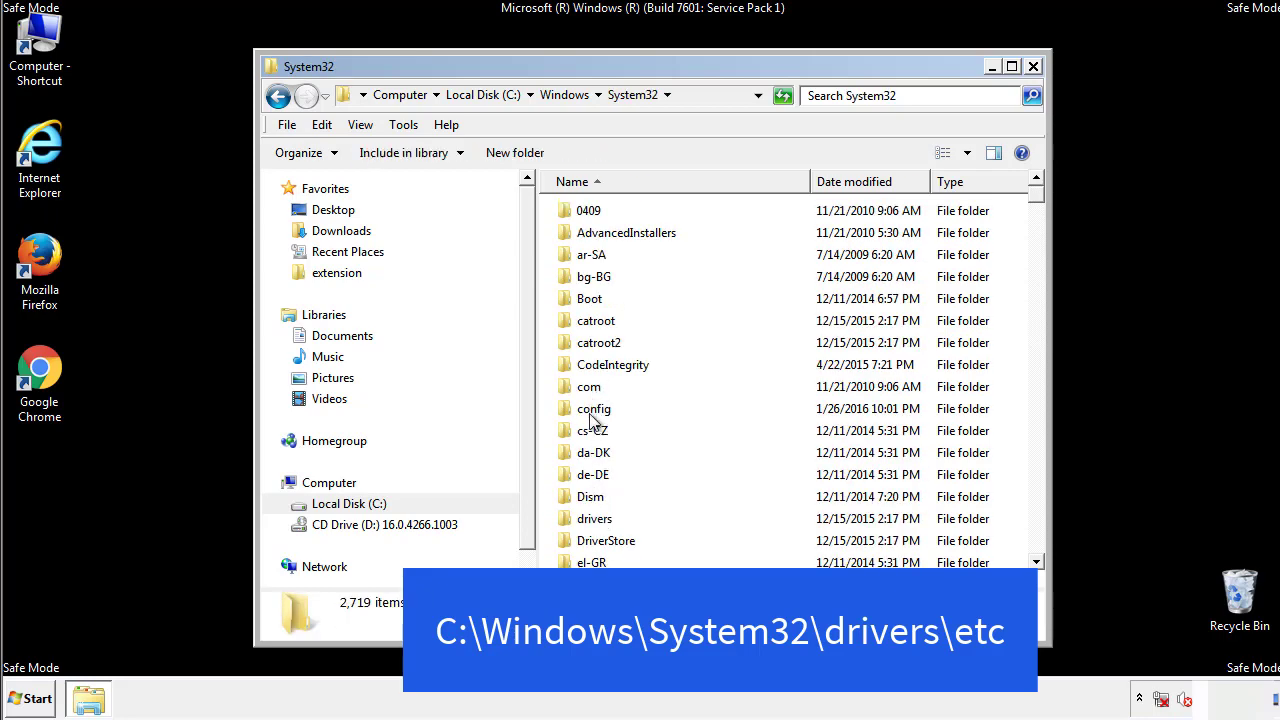
pyautogui.click(594, 524)
pyautogui.doubleClick(594, 524)
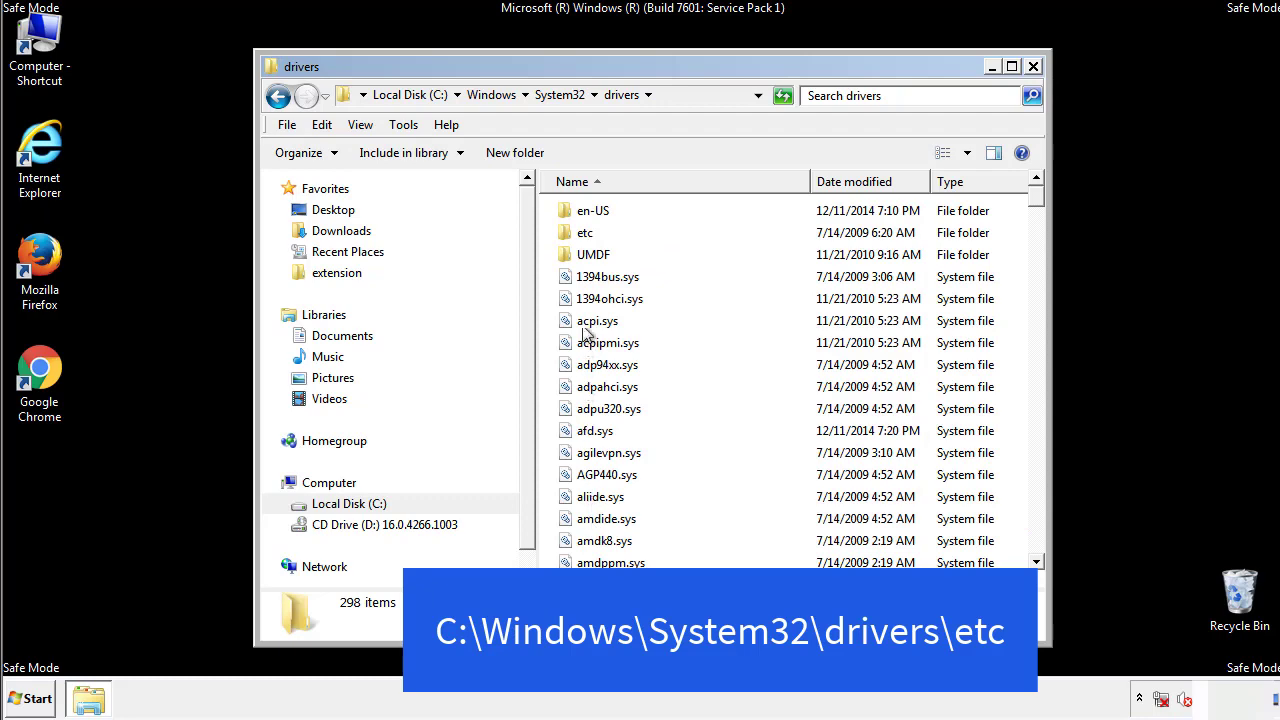
pyautogui.doubleClick(574, 234)
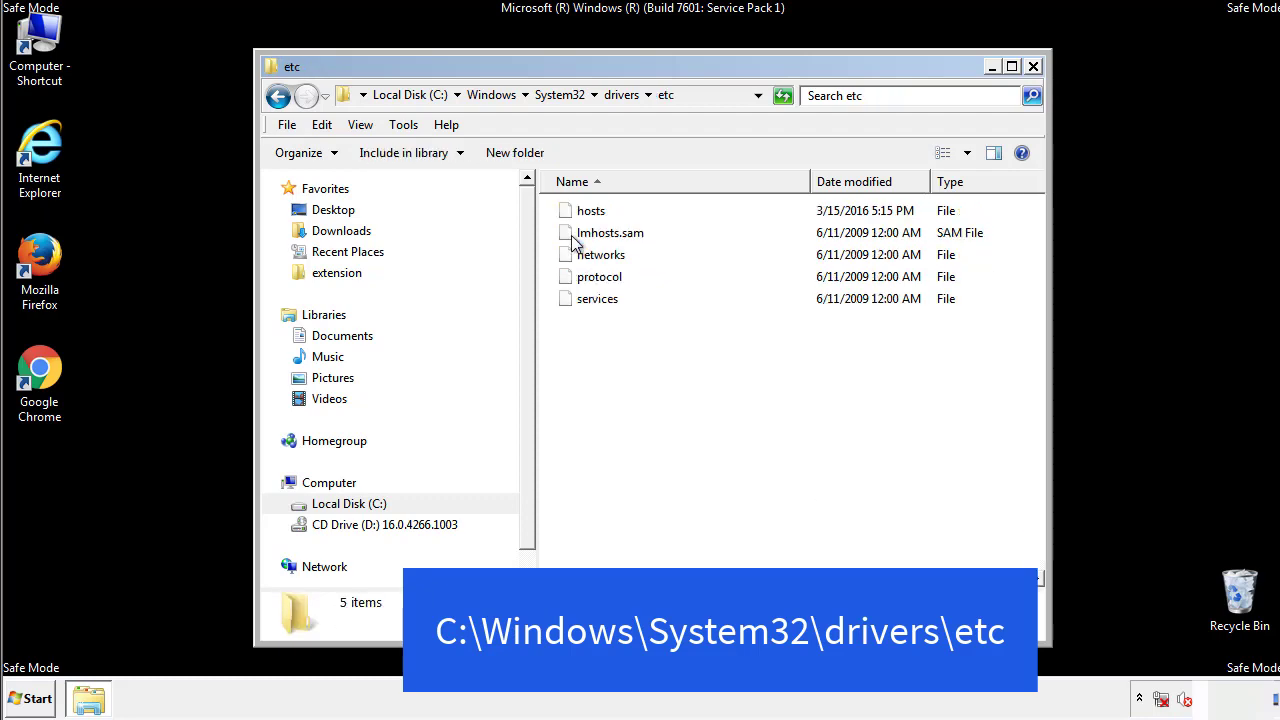
# Step: Open the hosts file with Notepad and move its window so the full text can be read
pyautogui.doubleClick(588, 212)
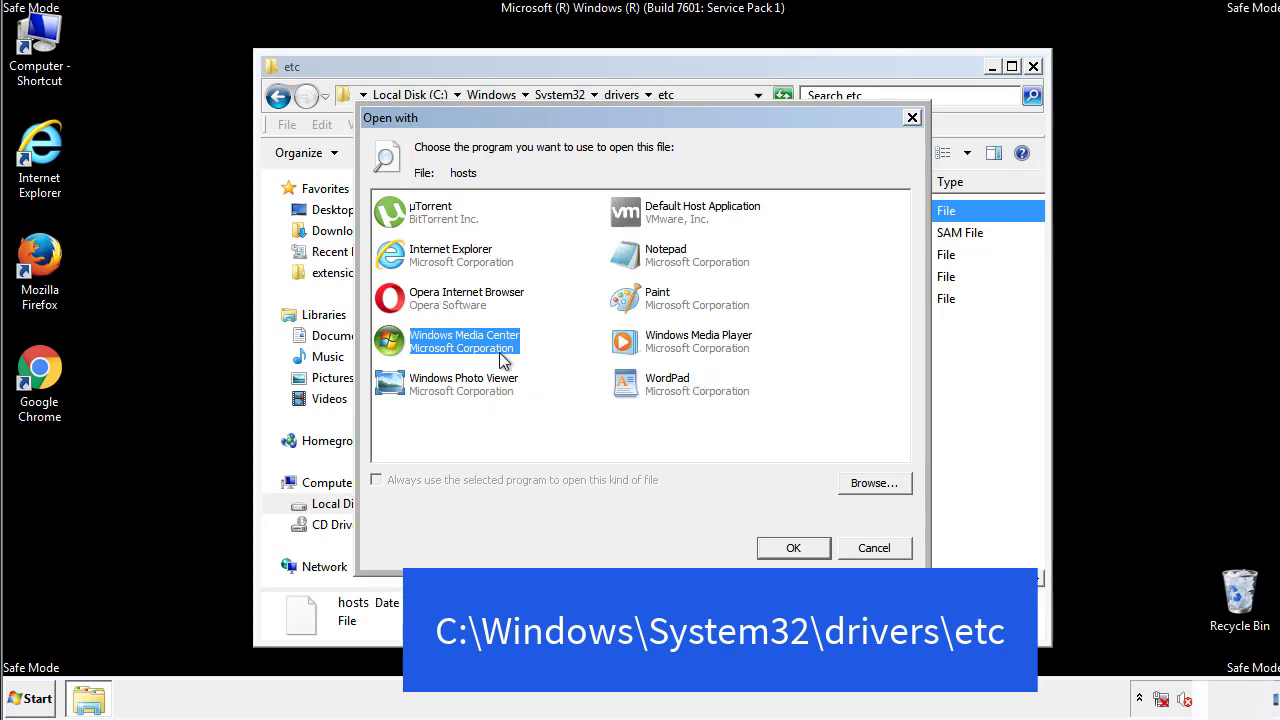
pyautogui.click(647, 259)
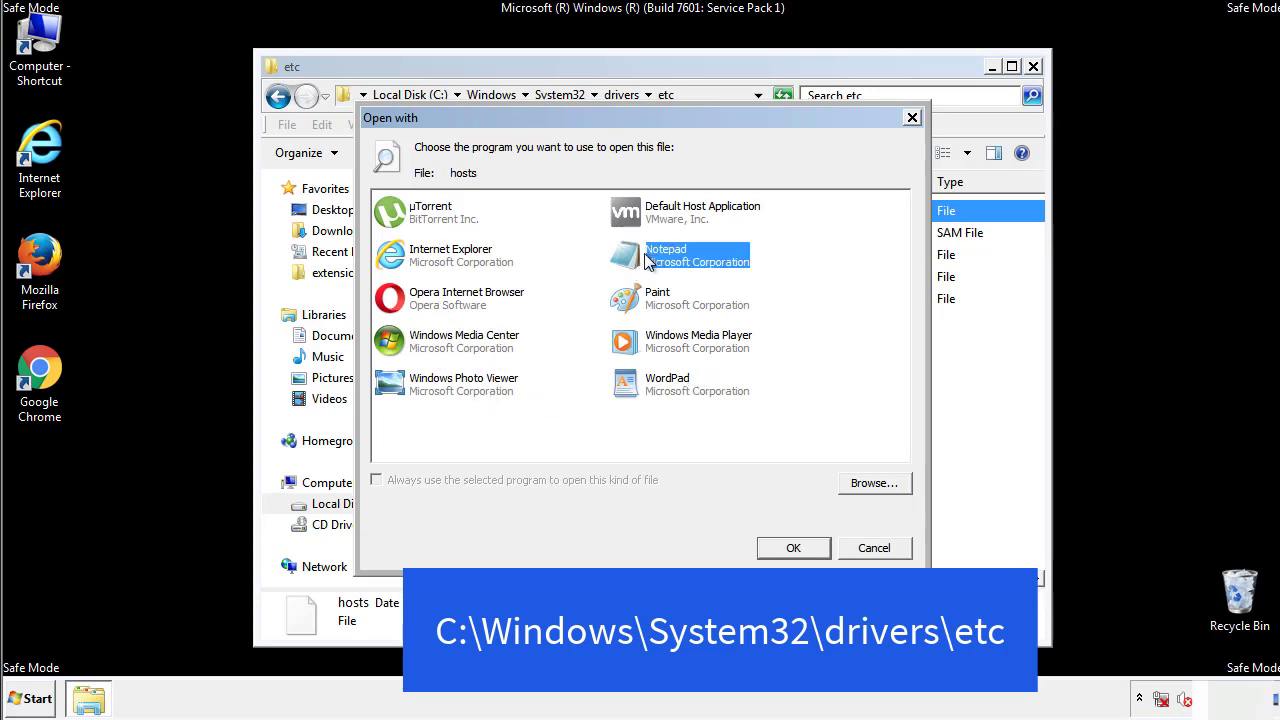
pyautogui.click(787, 541)
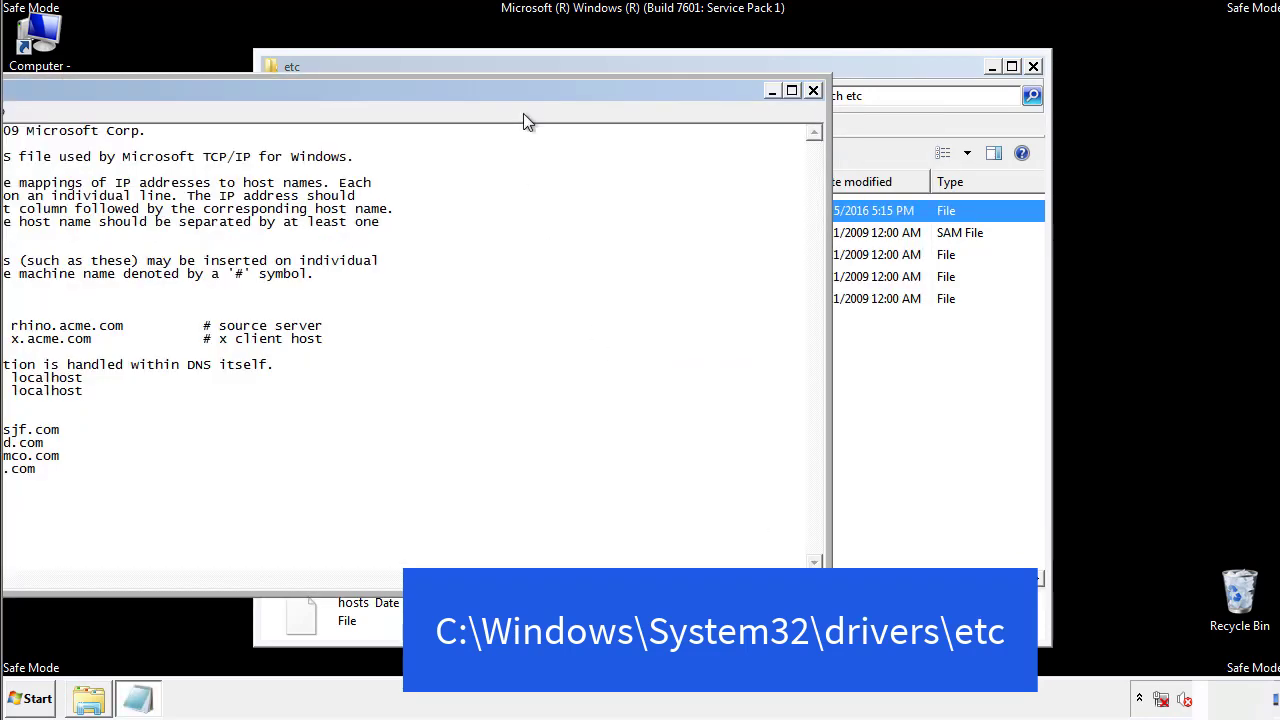
pyautogui.moveTo(523, 90); pyautogui.dragTo(814, 109)
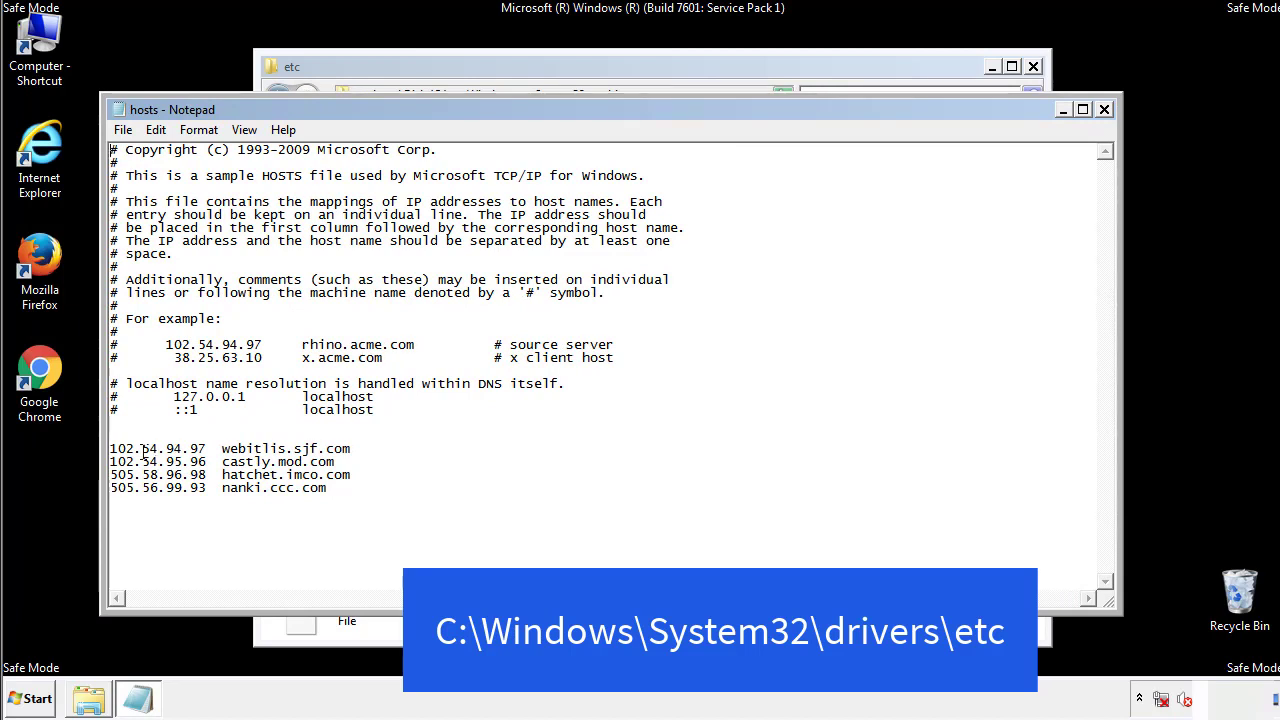
# Step: Delete the four IP entries below the localhost lines, save the hosts file, and close its folder
pyautogui.moveTo(358, 490); pyautogui.dragTo(114, 438)
pyautogui.press('Delete')
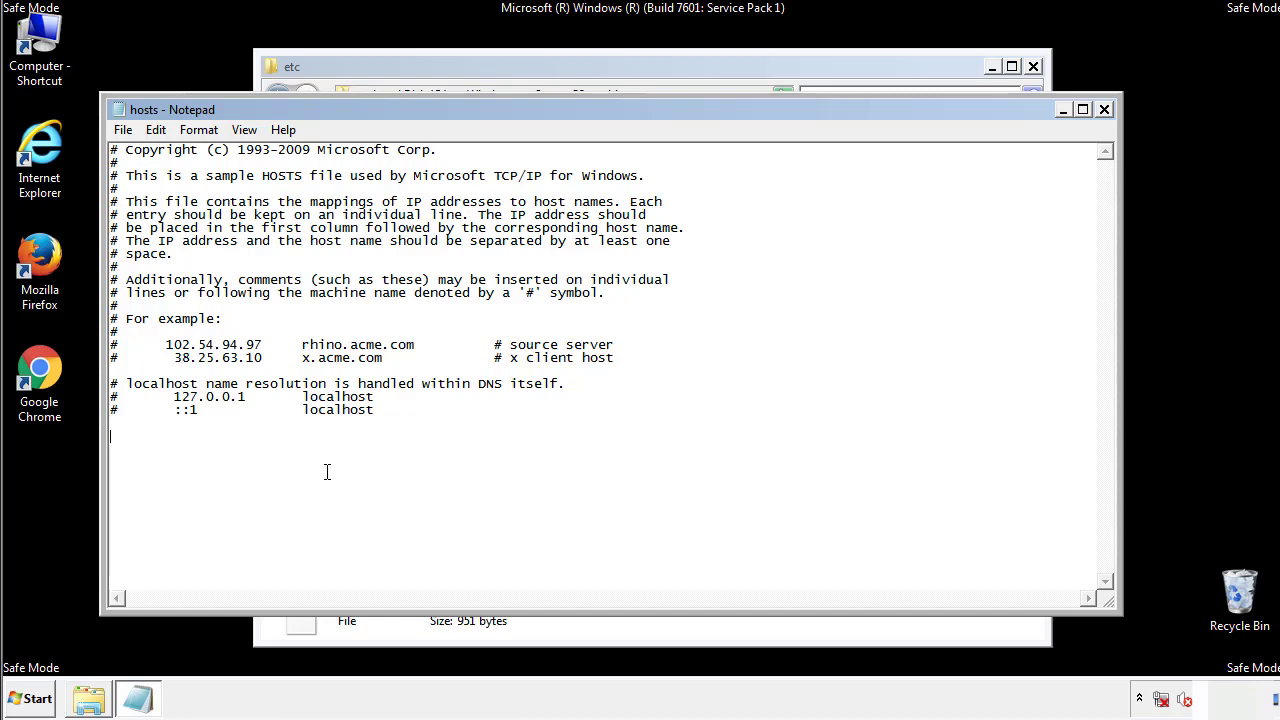
pyautogui.click(1105, 110)
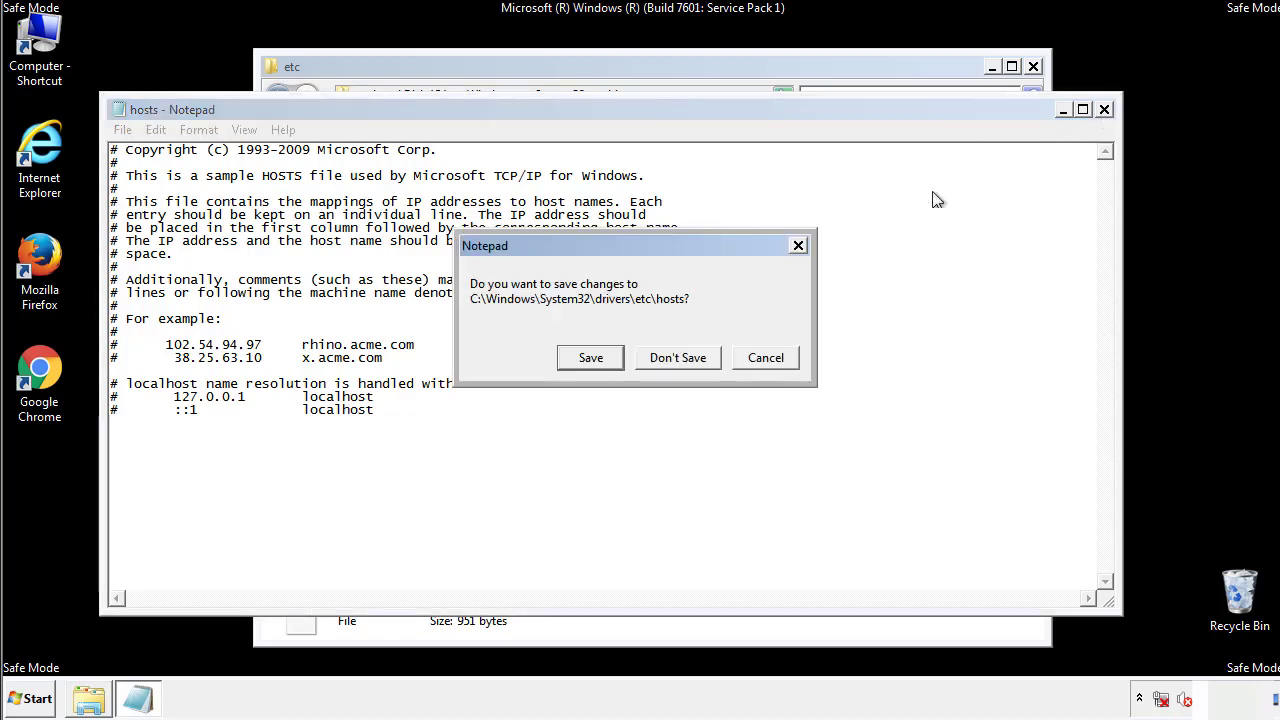
pyautogui.click(563, 364)
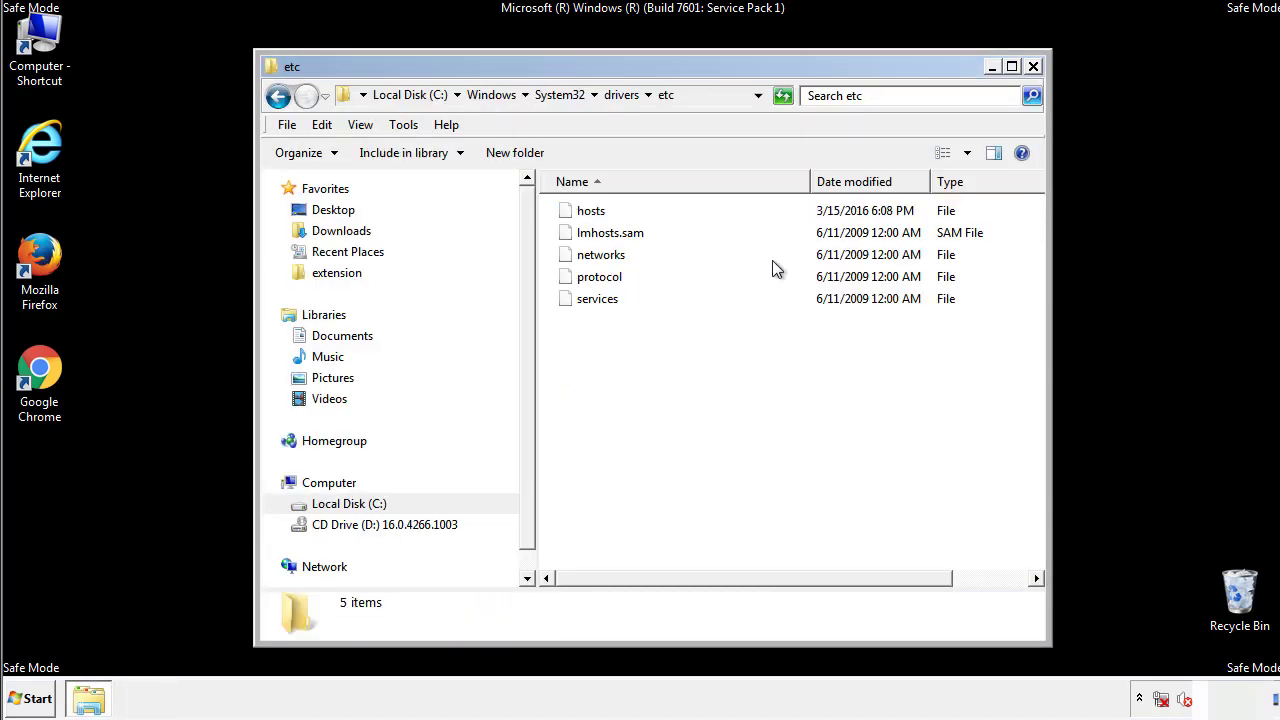
pyautogui.click(1033, 66)
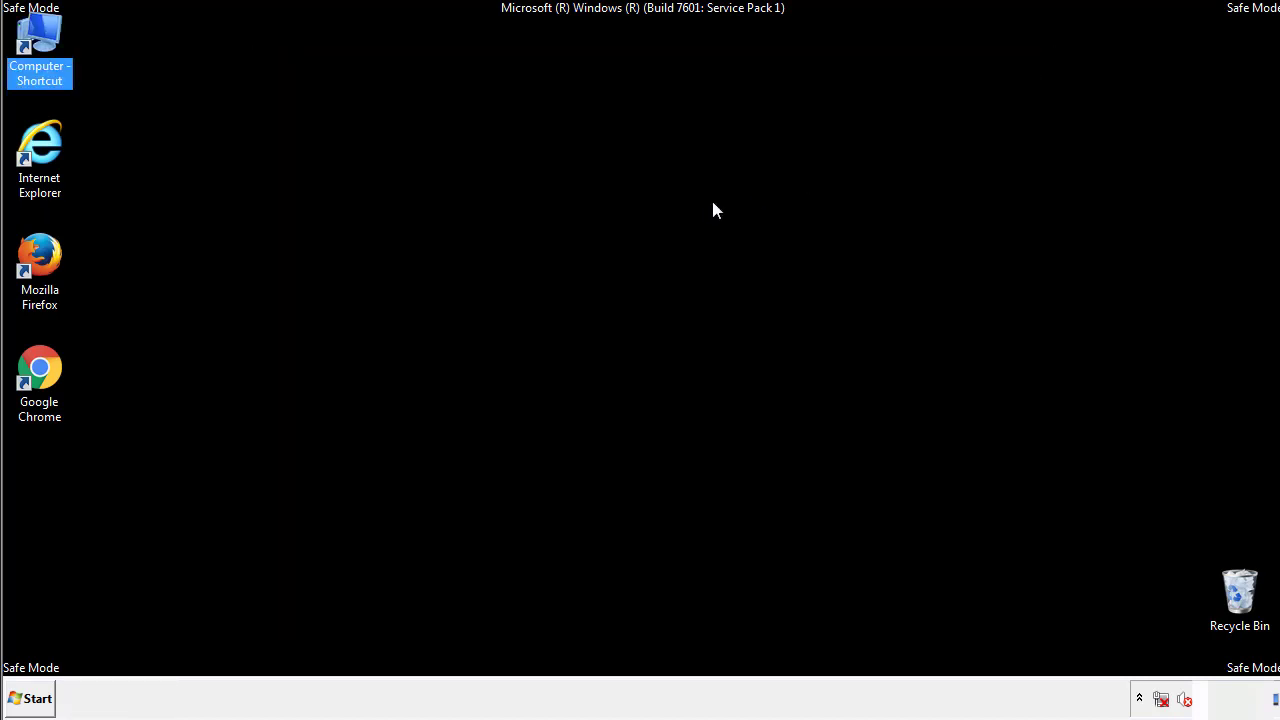
# Step: Open the Startup program folder of the Start menu in a file window
pyautogui.click(30, 697)
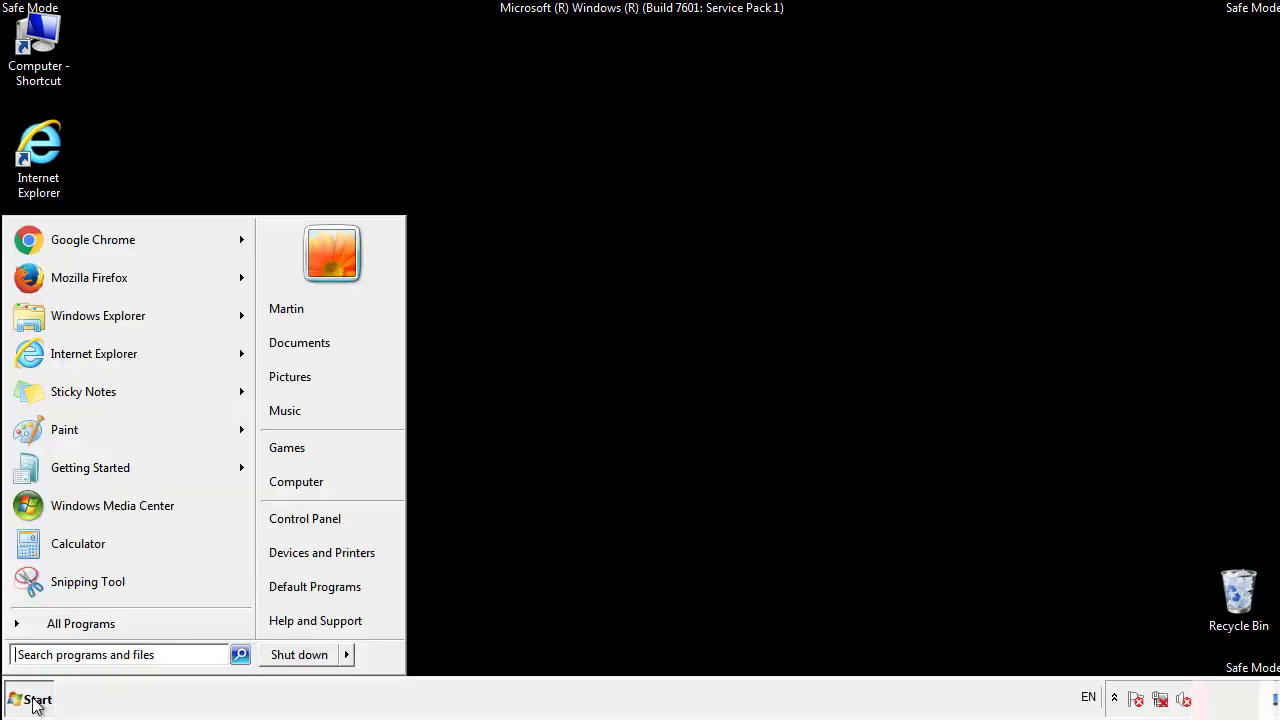
pyautogui.click(57, 626)
pyautogui.rightClick(49, 550)
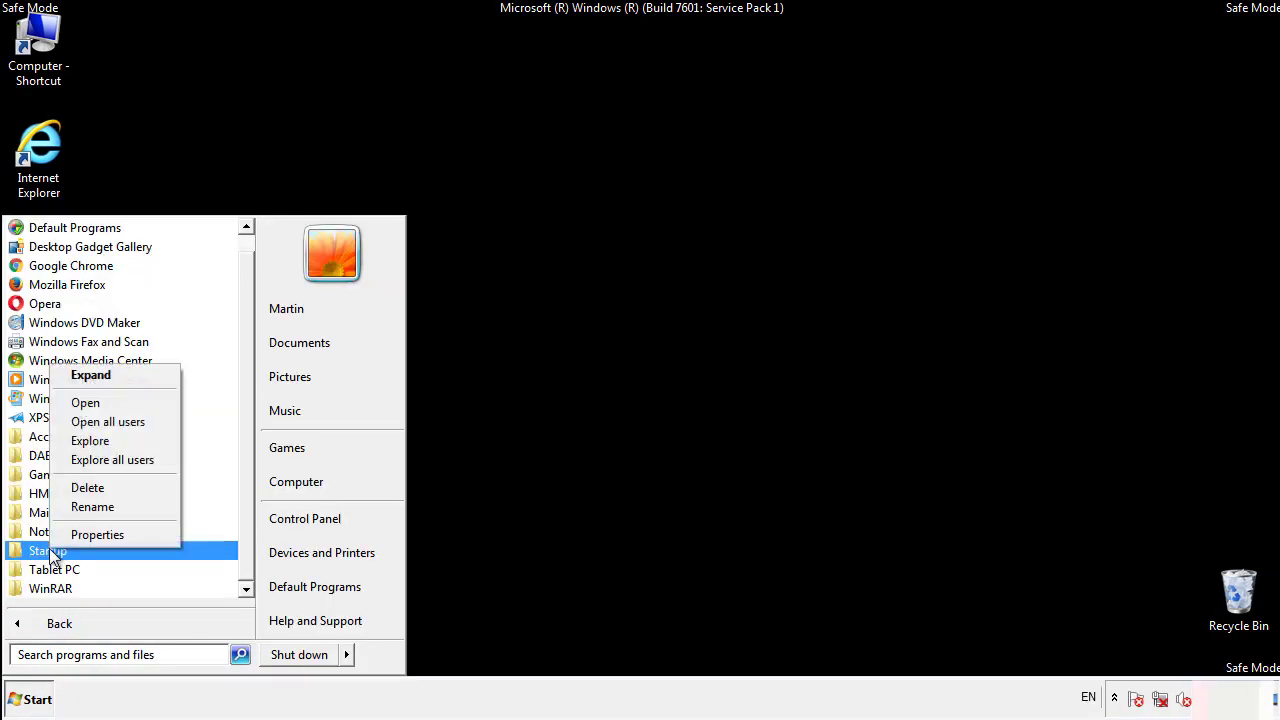
pyautogui.click(98, 402)
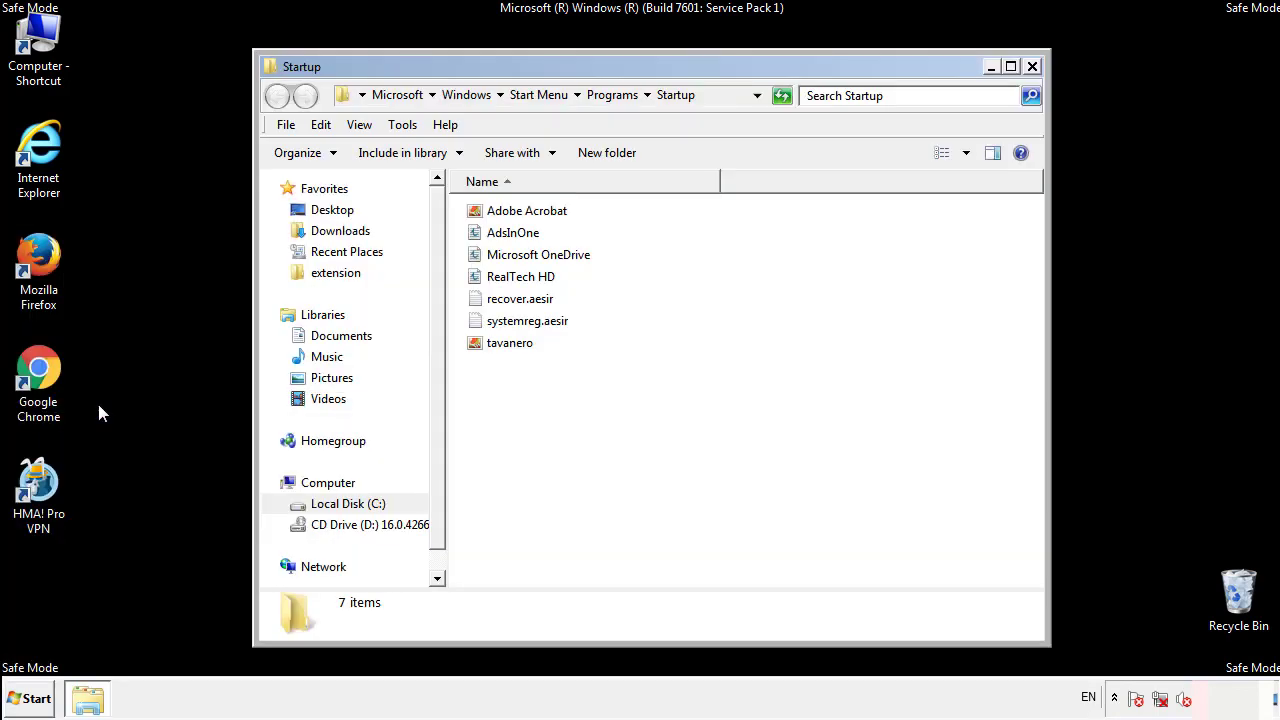
# Step: Delete AdsInOne, recover.aesir, systemreg.aesir and tavanero from the Startup folder and close it
pyautogui.click(521, 237)
pyautogui.keyDown('ctrl'); pyautogui.click(521, 300); pyautogui.keyUp('ctrl')
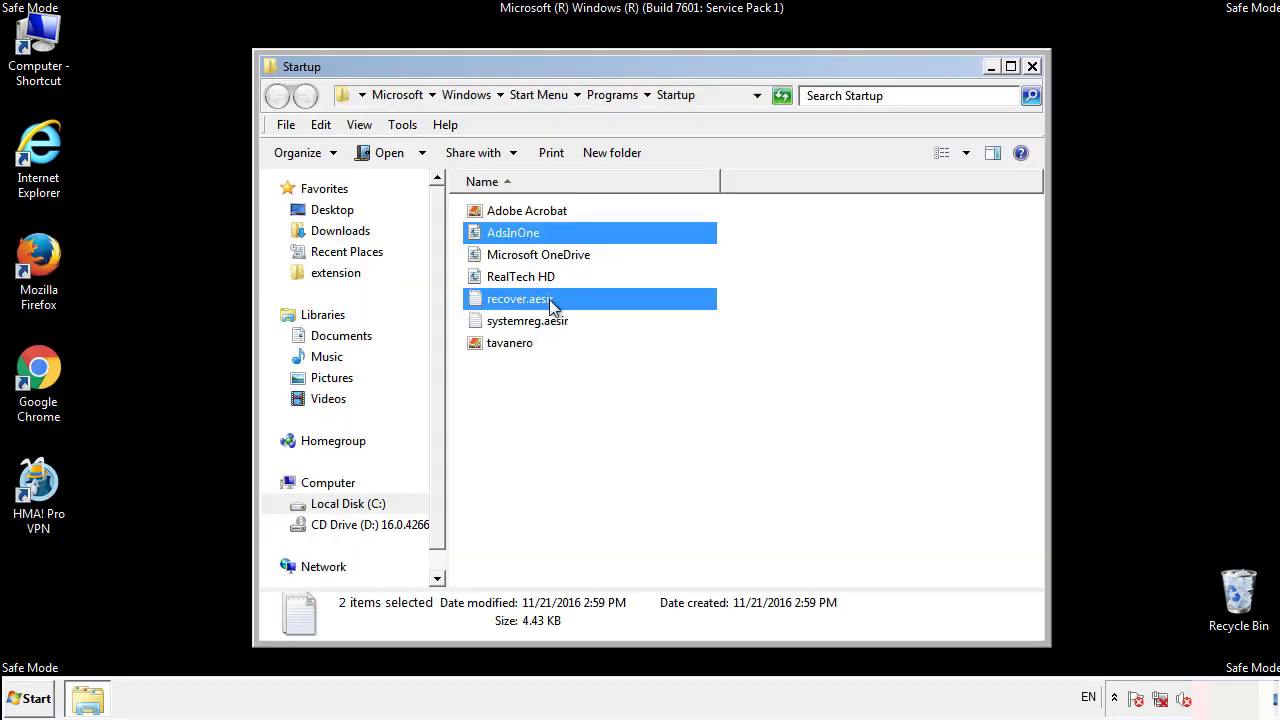
pyautogui.keyDown('ctrl'); pyautogui.click(522, 325); pyautogui.keyUp('ctrl')
pyautogui.keyDown('ctrl'); pyautogui.click(512, 343); pyautogui.keyUp('ctrl')
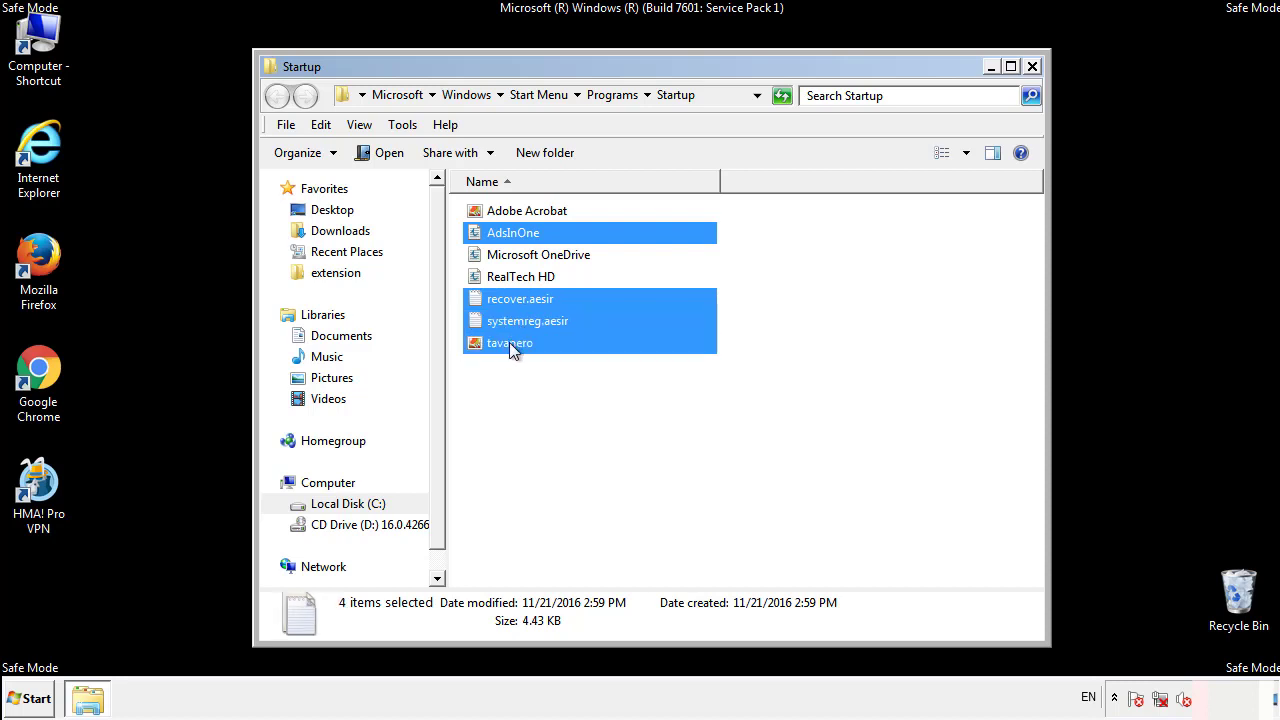
pyautogui.rightClick(506, 344)
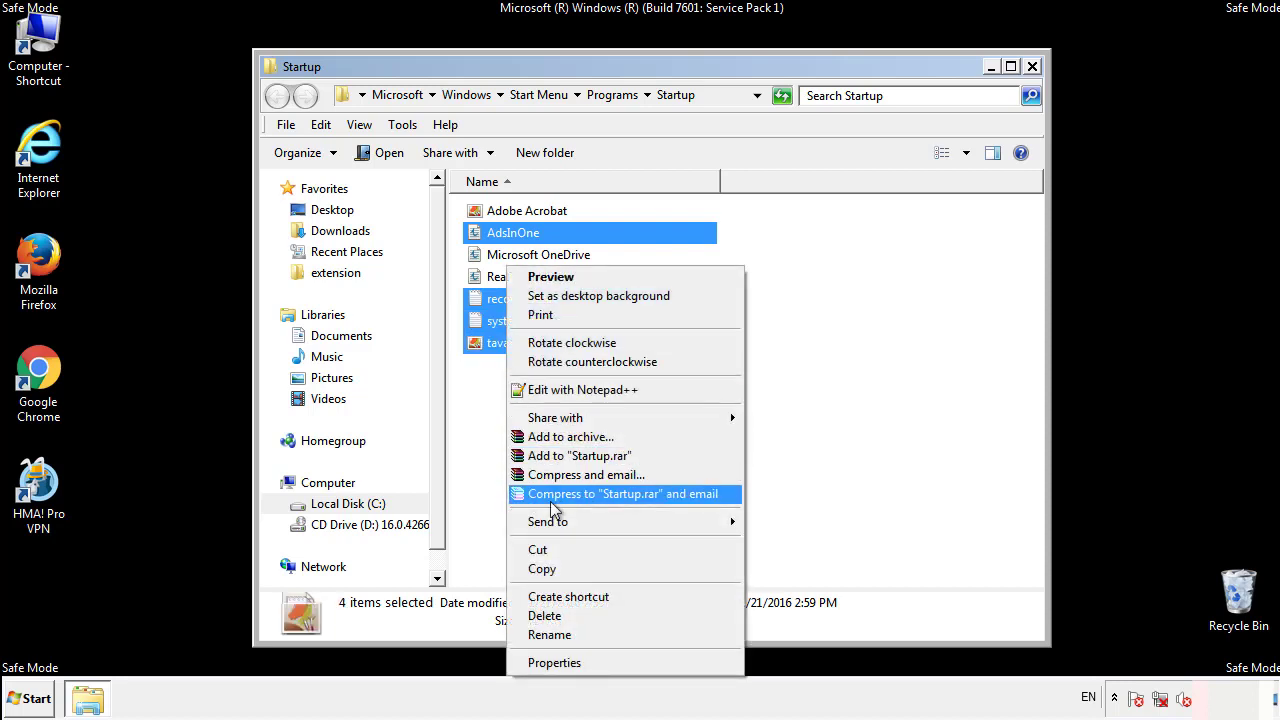
pyautogui.click(540, 615)
pyautogui.click(706, 368)
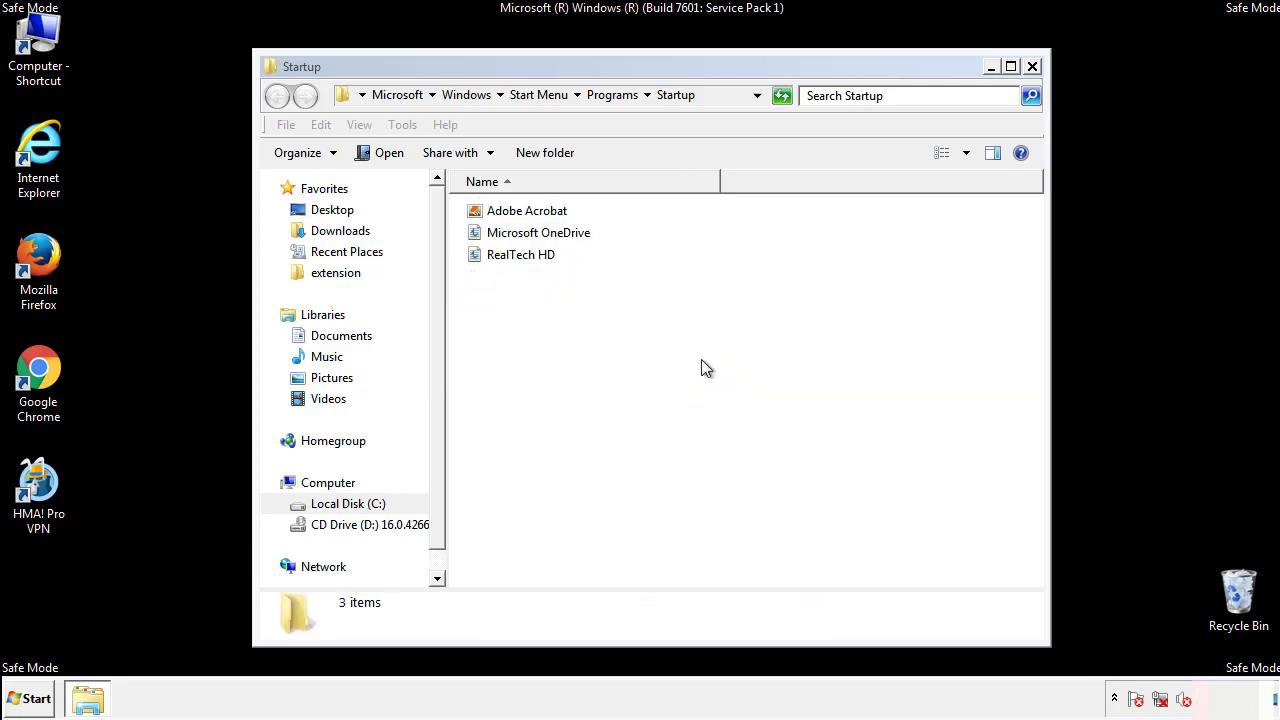
pyautogui.click(1032, 67)
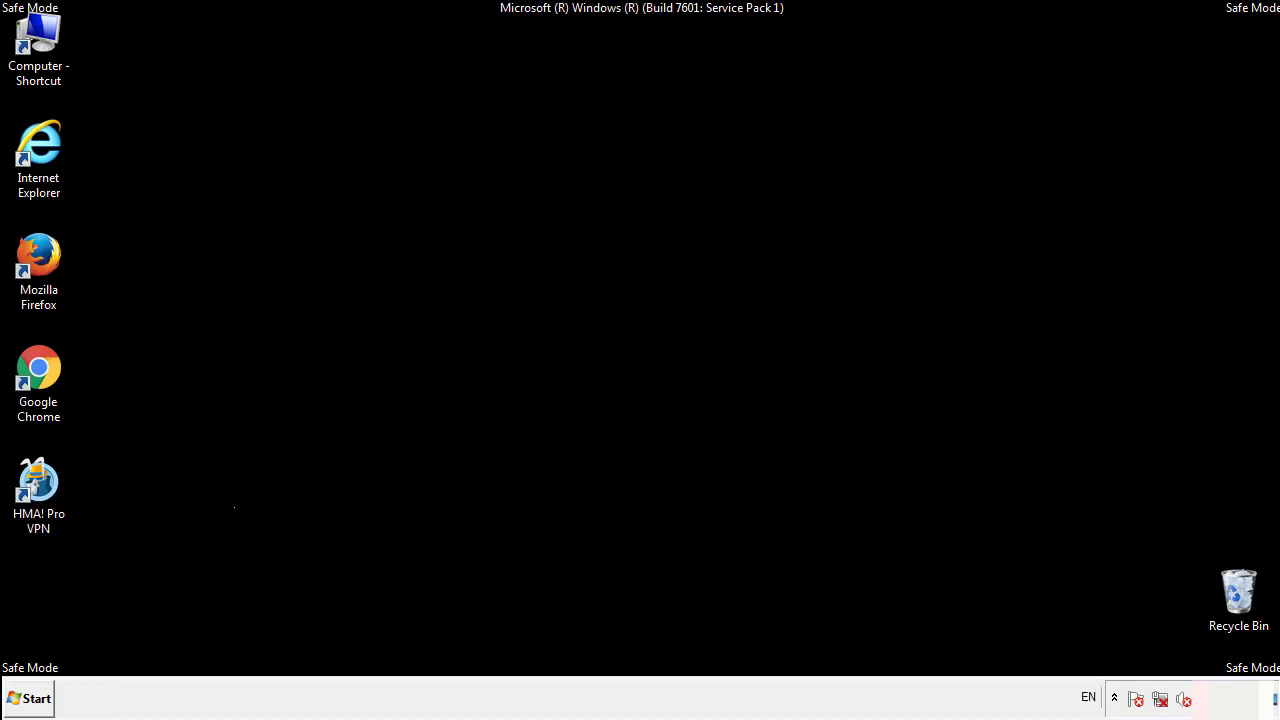
# Step: Launch the Registry Editor by searching for regedit
pyautogui.click(30, 700)
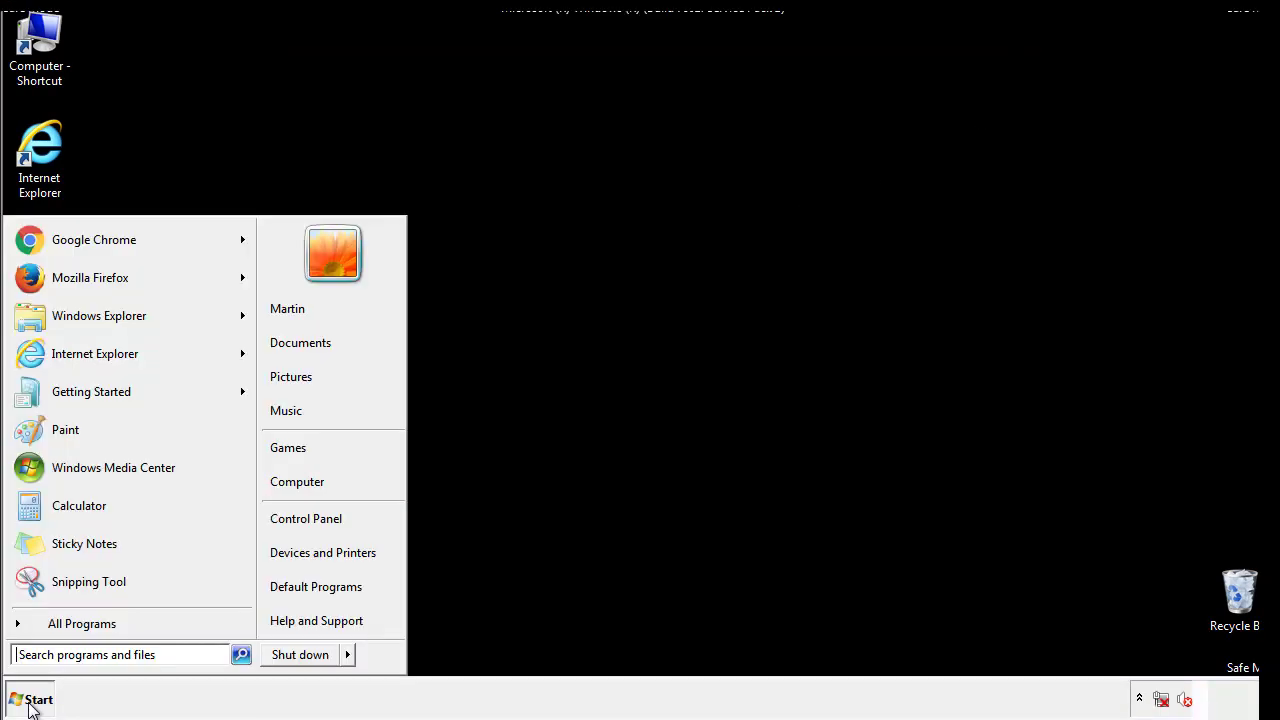
pyautogui.click(90, 657)
pyautogui.write('regedit')
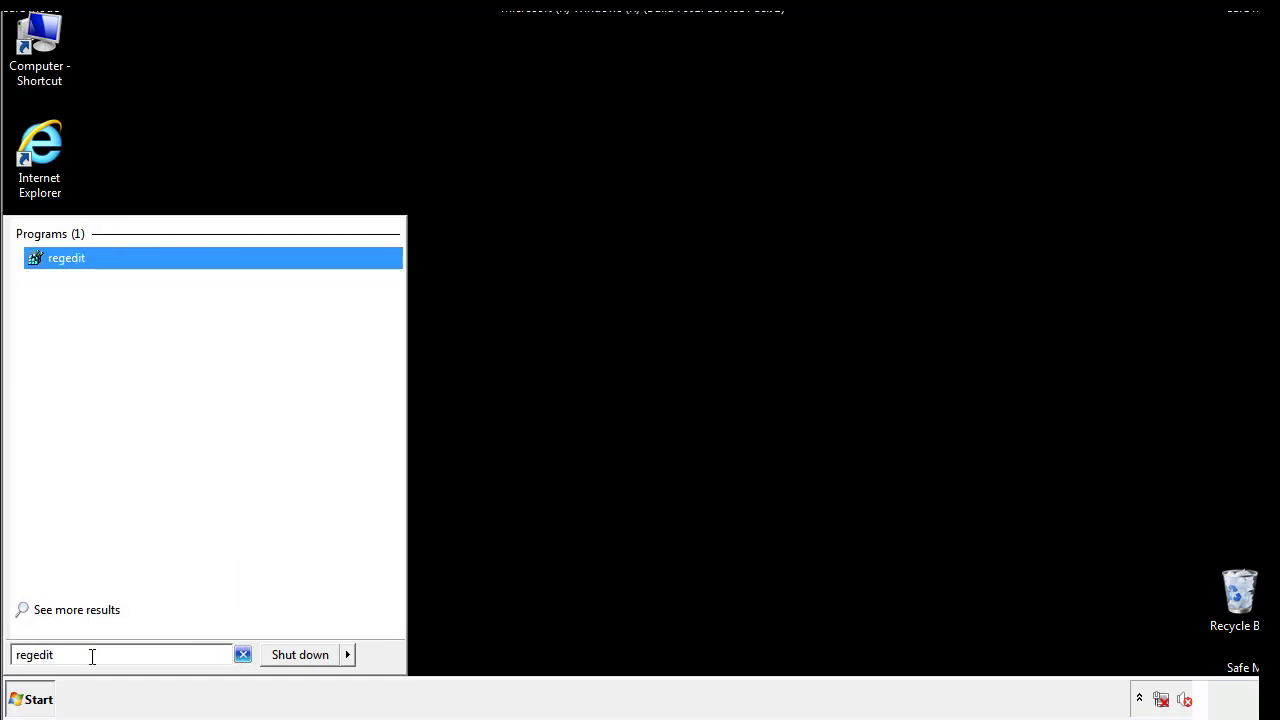
pyautogui.press('Return')
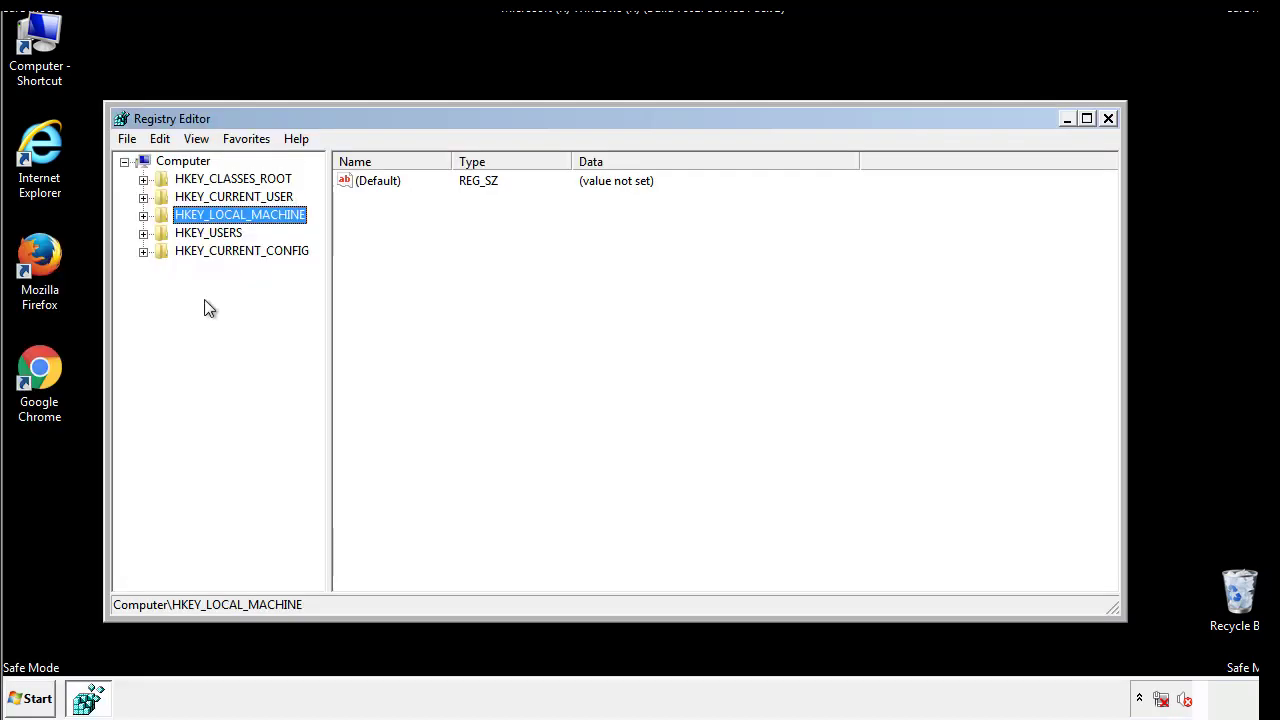
# Step: Open the Run key under HKEY_LOCAL_MACHINE\SOFTWARE\Microsoft\Windows\CurrentVersion
pyautogui.click(143, 216)
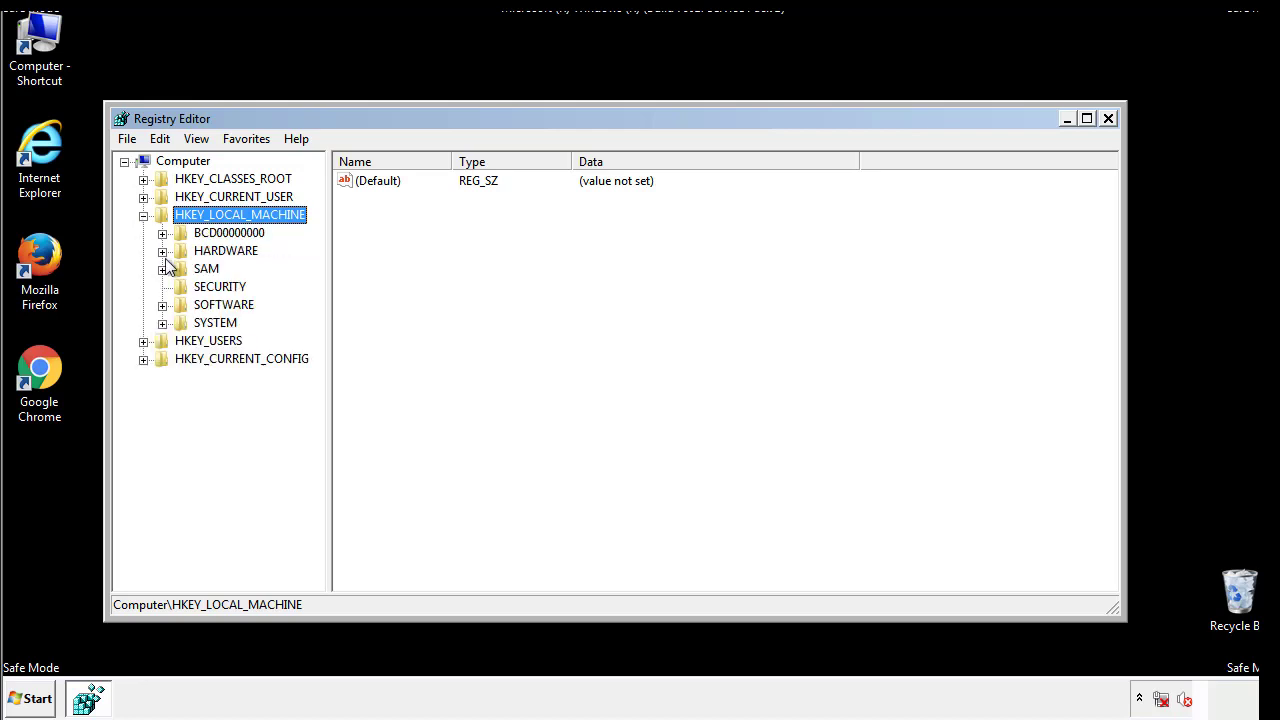
pyautogui.click(162, 305)
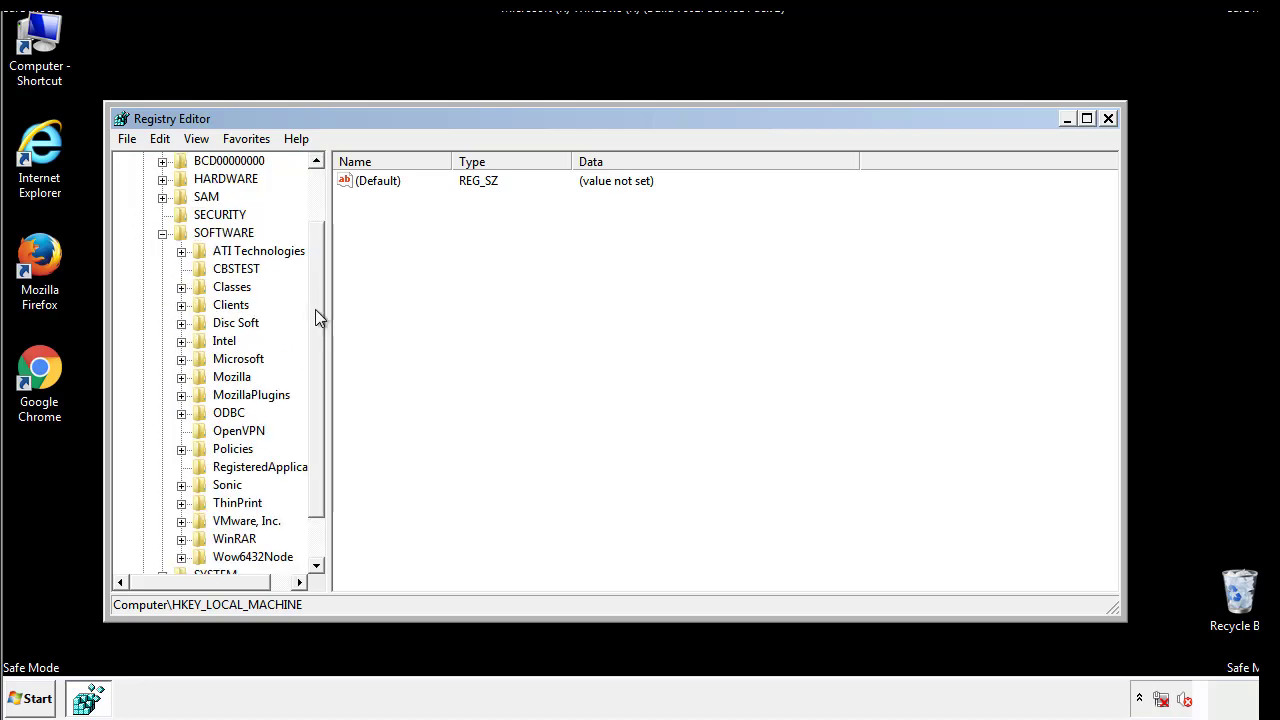
pyautogui.moveTo(315, 295); pyautogui.dragTo(317, 331)
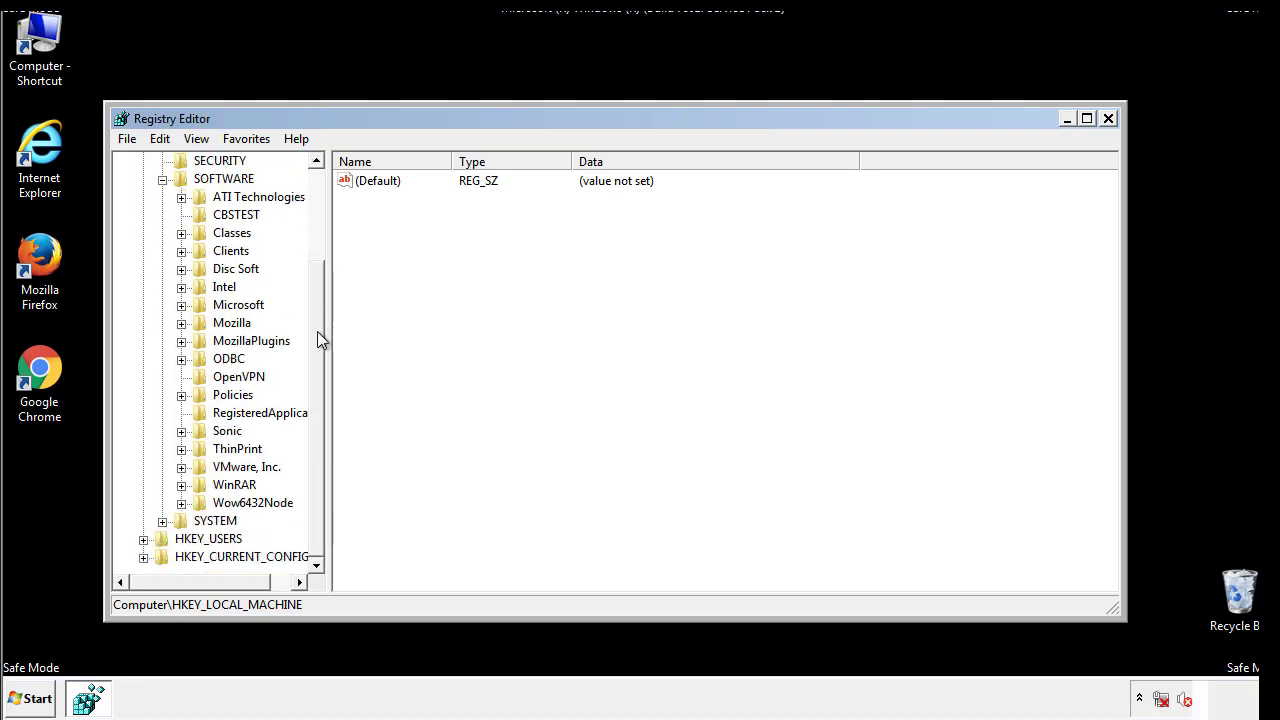
pyautogui.click(181, 305)
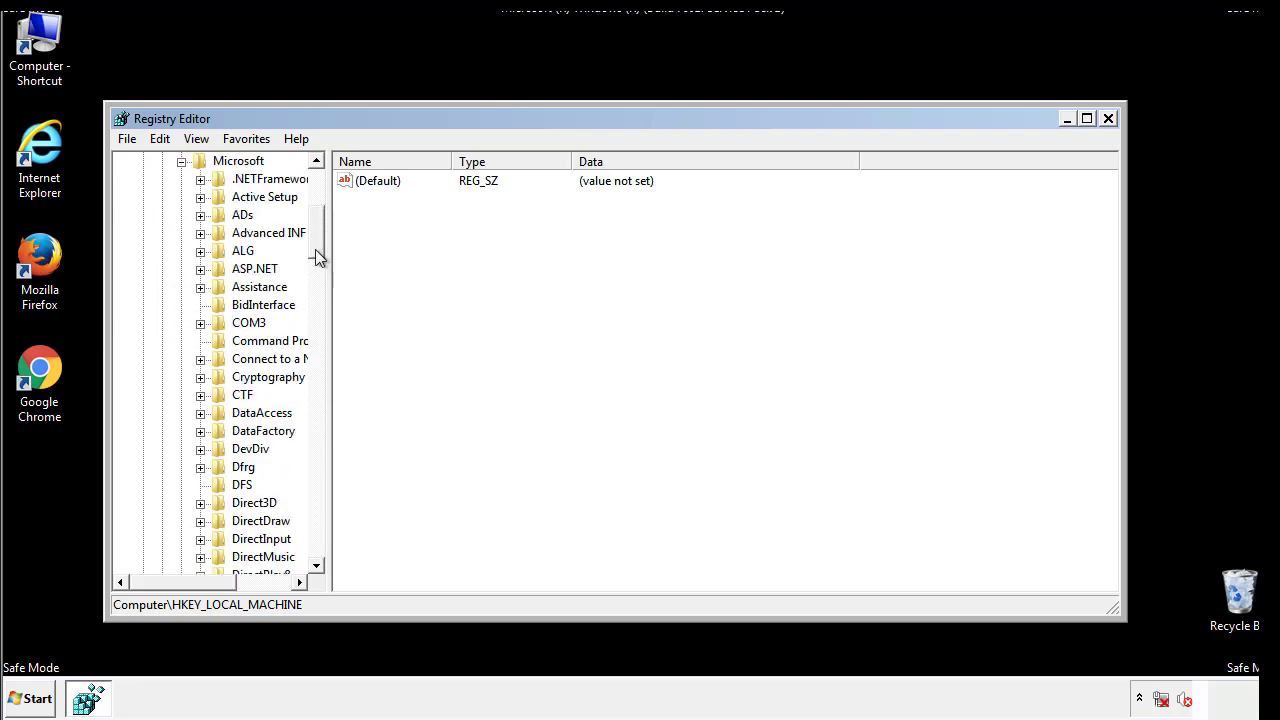
pyautogui.moveTo(315, 250); pyautogui.dragTo(314, 488)
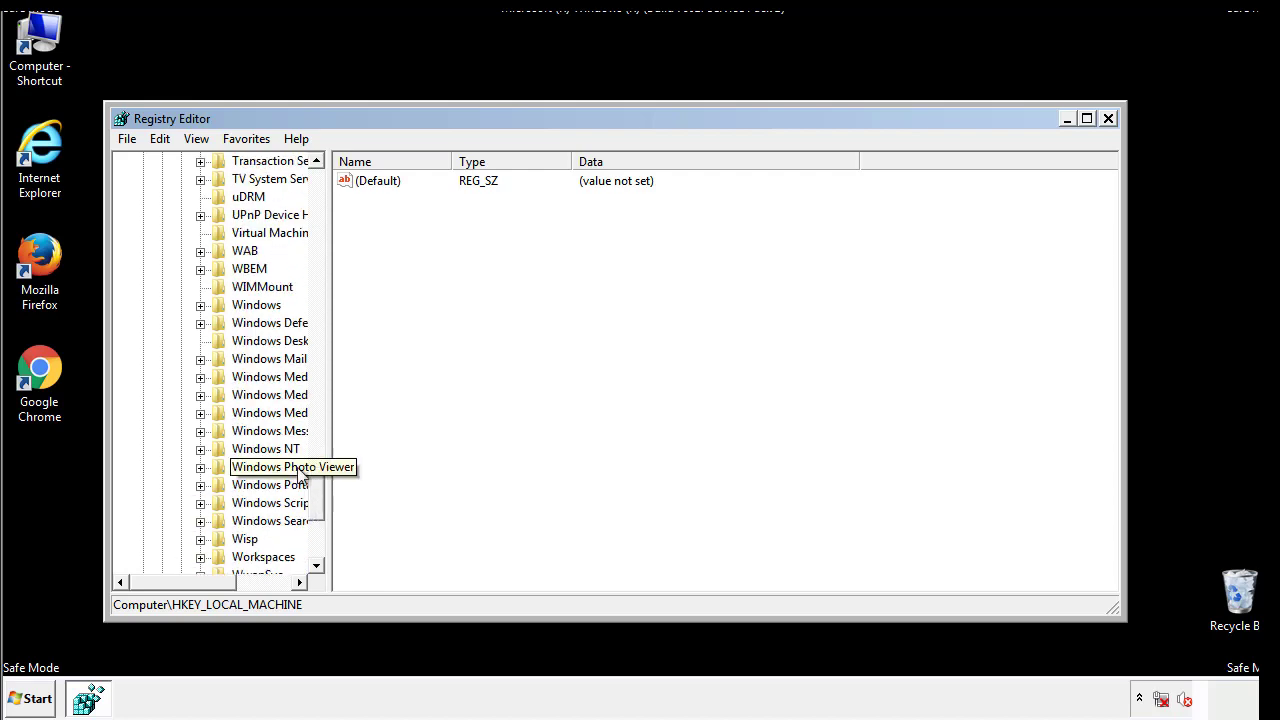
pyautogui.click(201, 306)
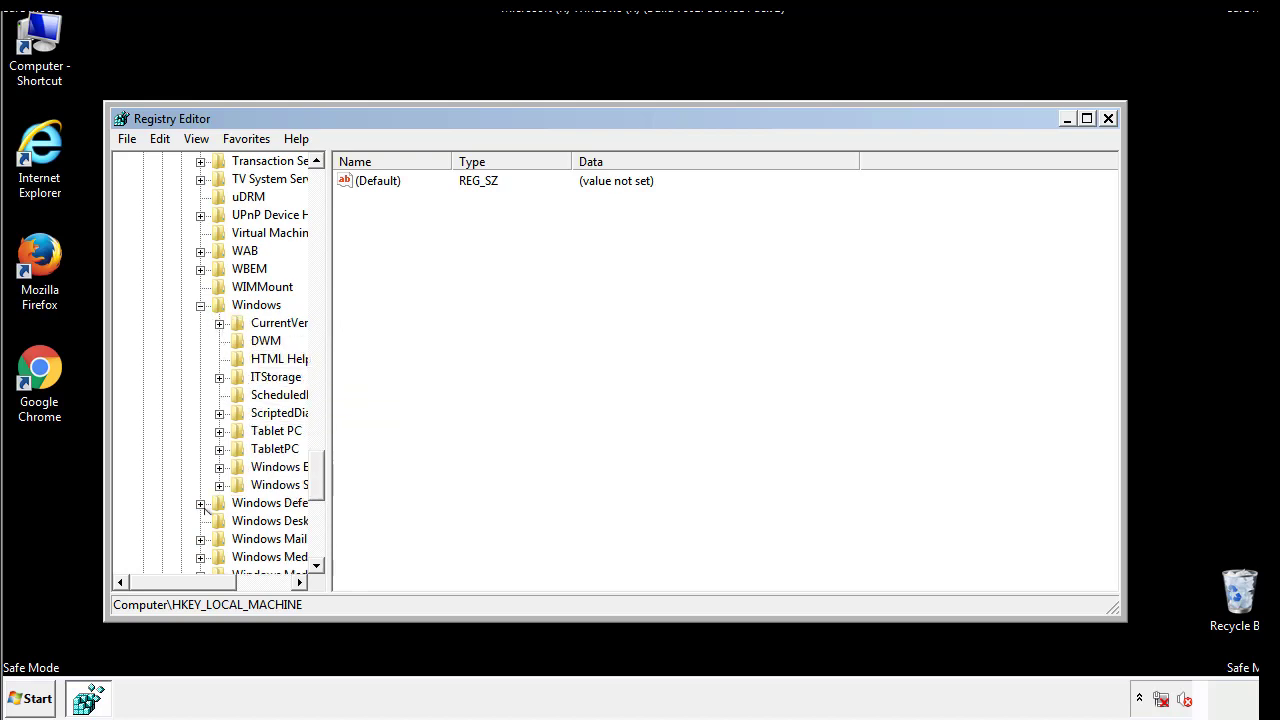
pyautogui.moveTo(175, 582); pyautogui.dragTo(205, 587)
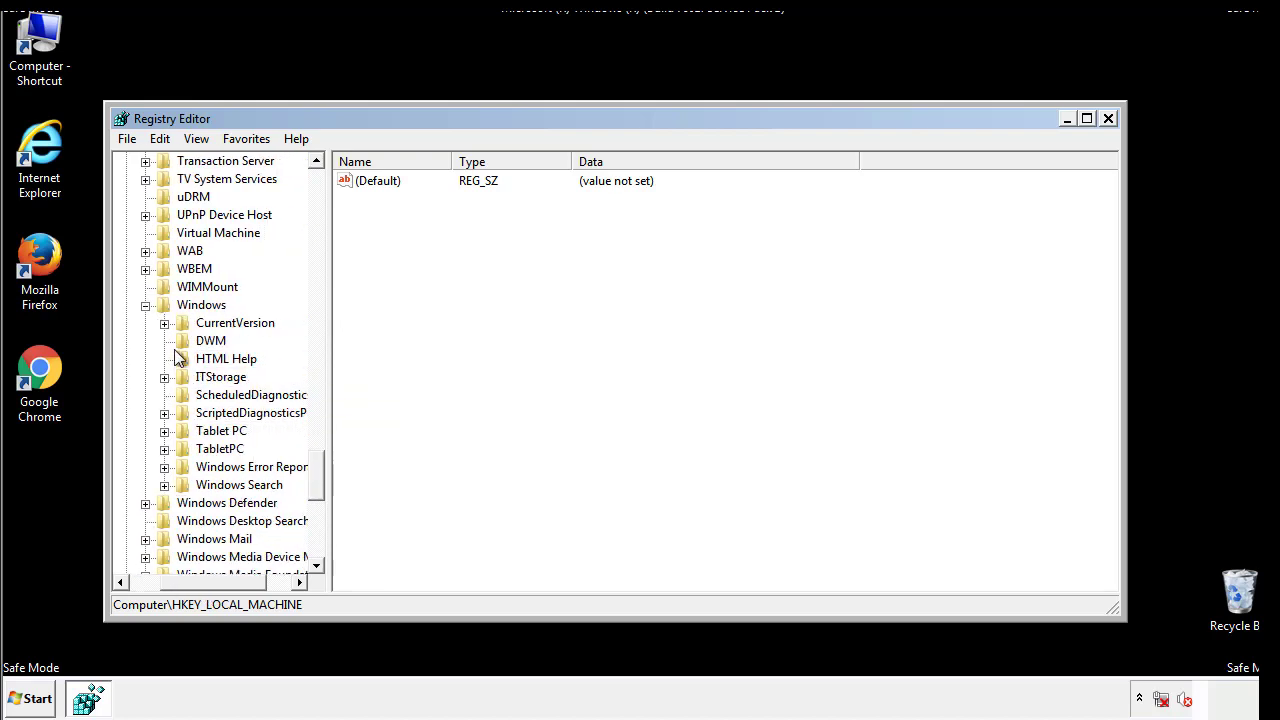
pyautogui.click(165, 325)
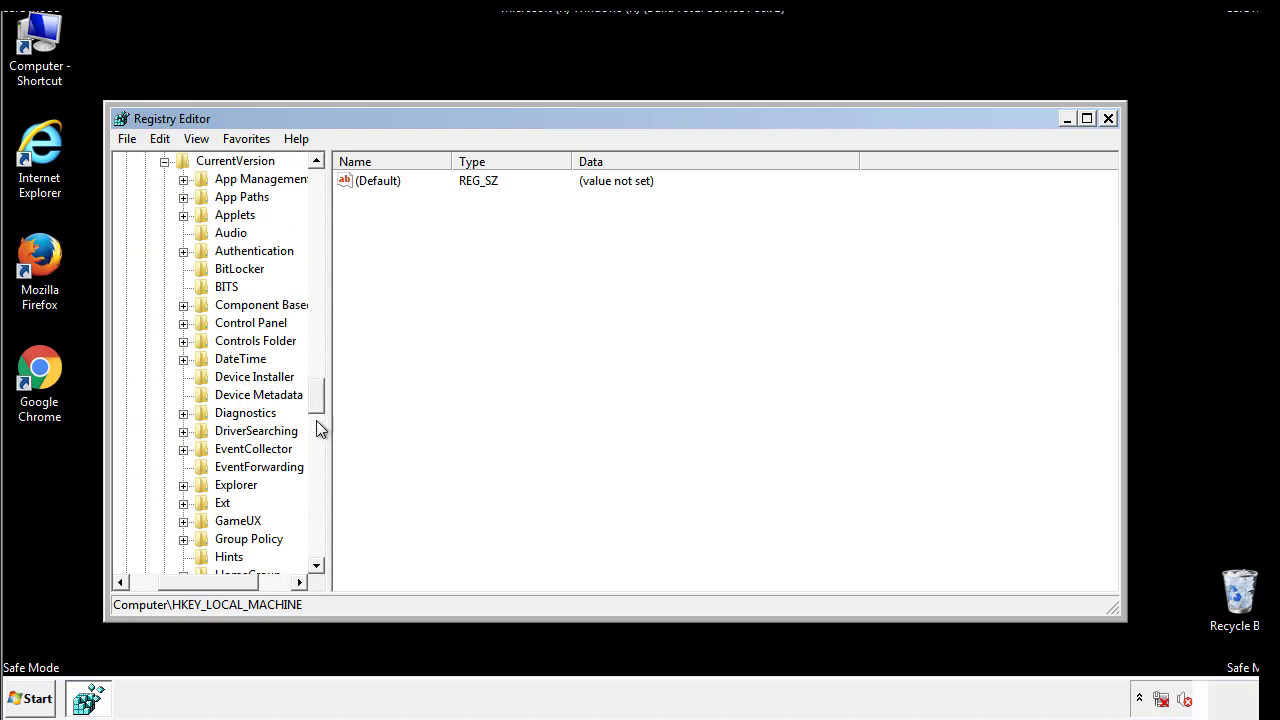
pyautogui.moveTo(320, 400); pyautogui.dragTo(318, 463)
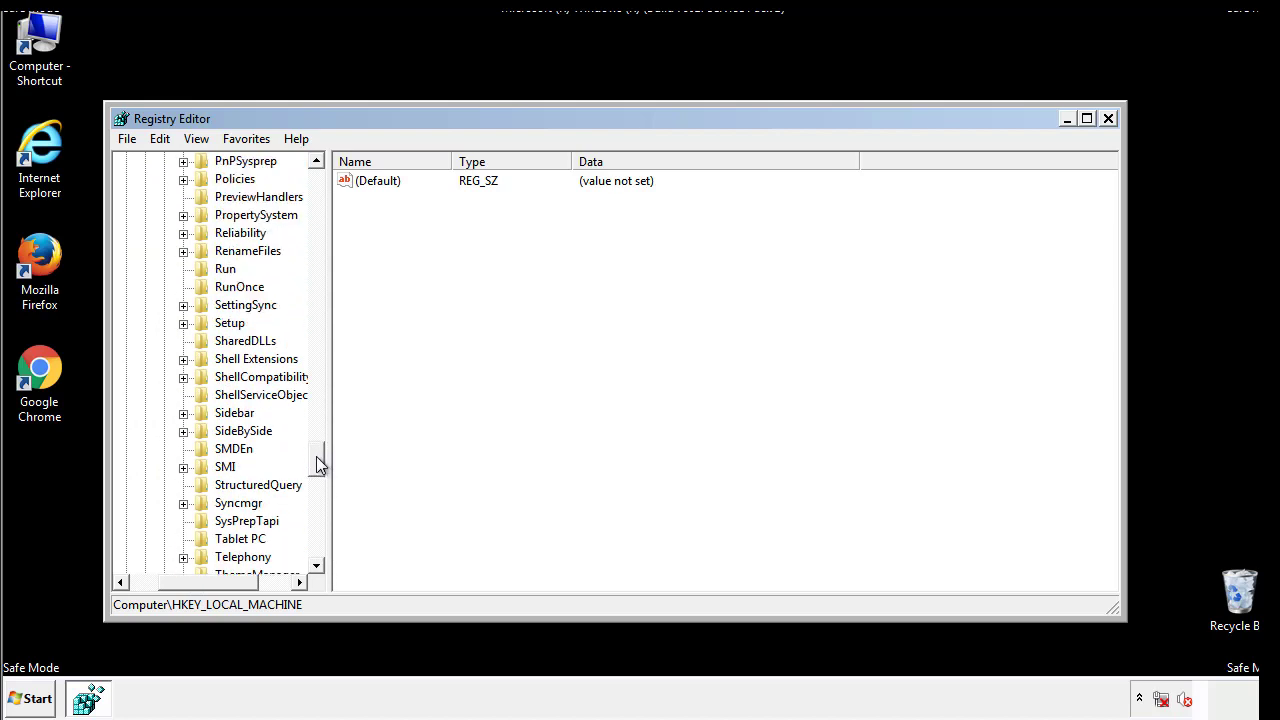
pyautogui.click(222, 270)
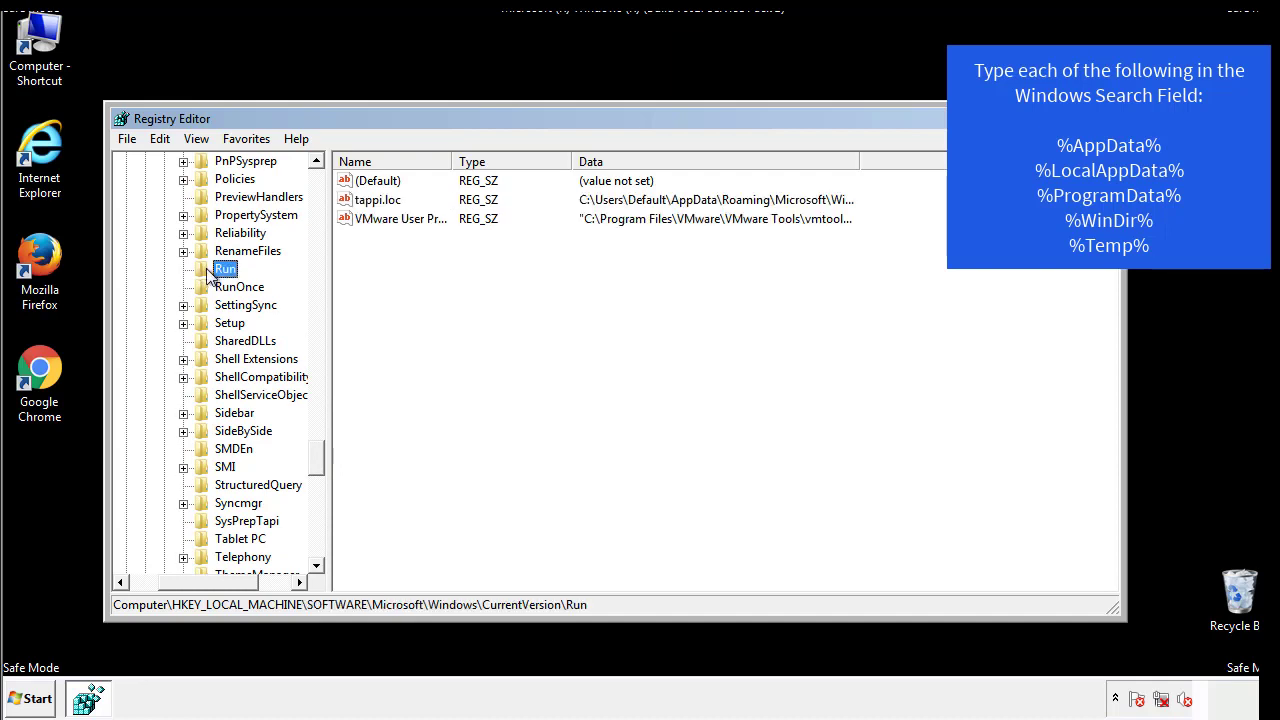
# Step: Delete the tappi.loc value from the HKEY_LOCAL_MACHINE Run key and confirm the deletion
pyautogui.rightClick(372, 202)
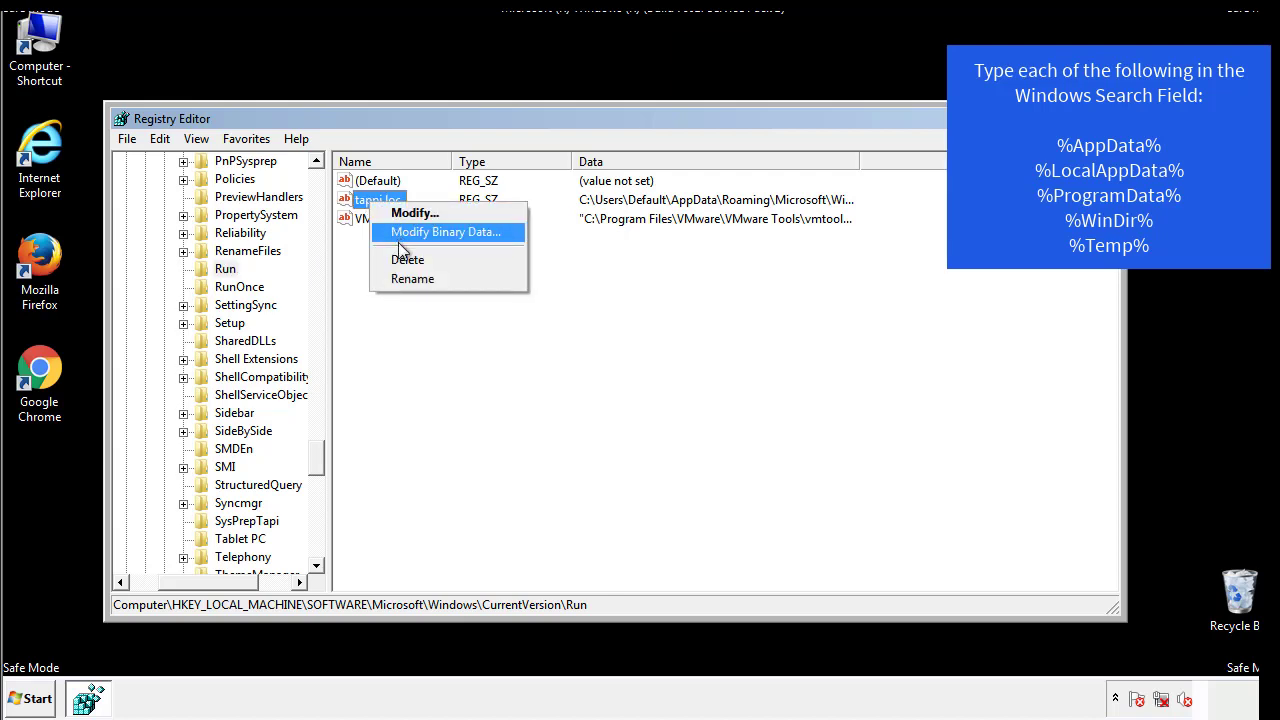
pyautogui.click(401, 258)
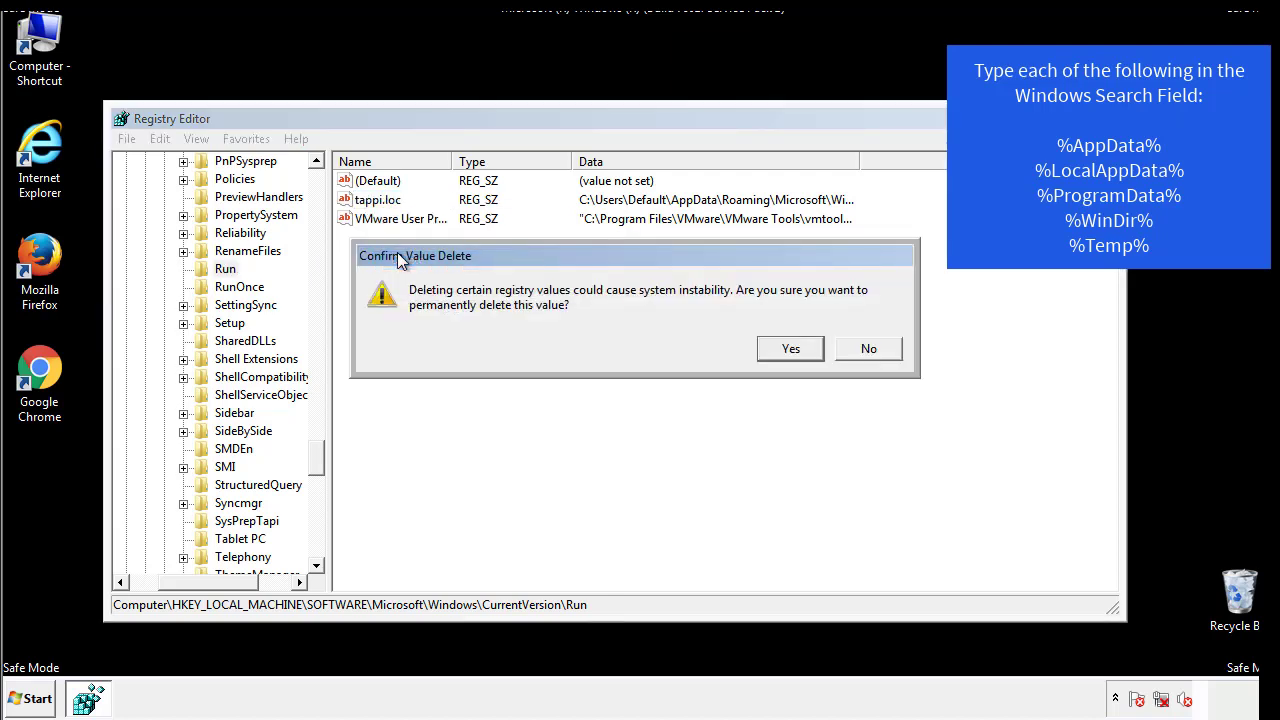
pyautogui.click(783, 348)
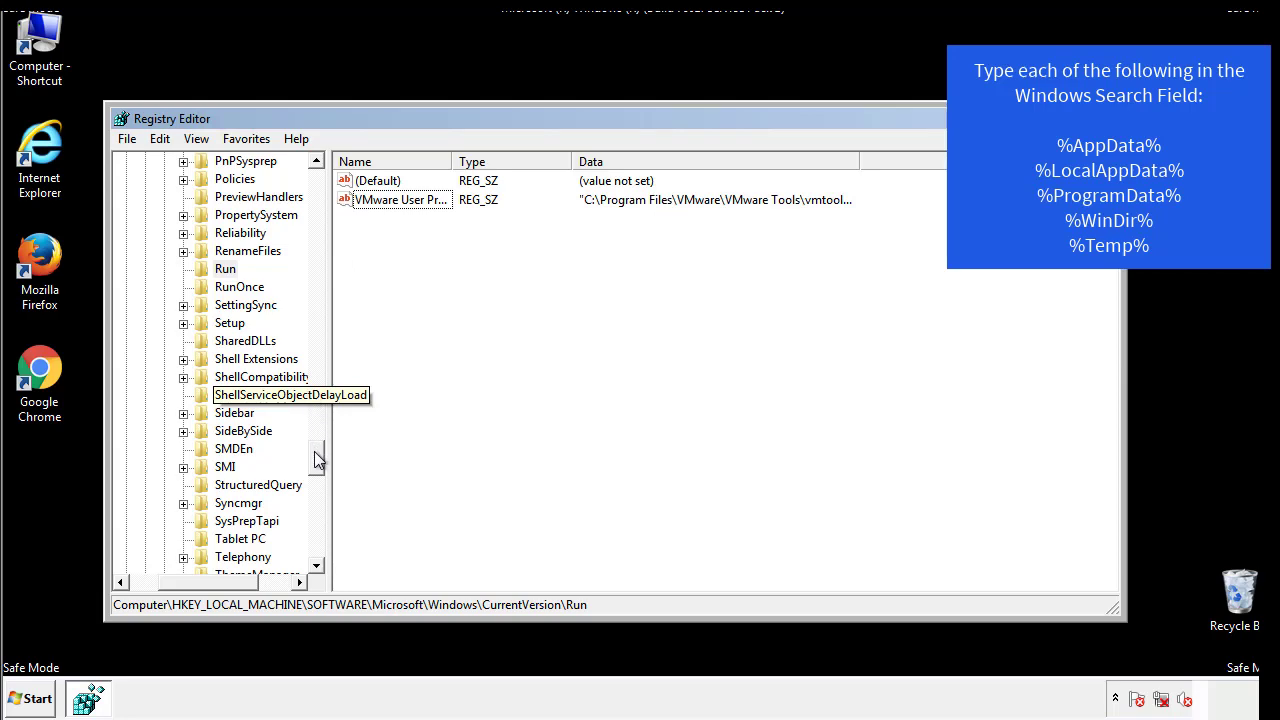
# Step: Go back to the root of the registry tree and collapse the HKEY_LOCAL_MACHINE branch
pyautogui.moveTo(317, 457); pyautogui.dragTo(312, 550)
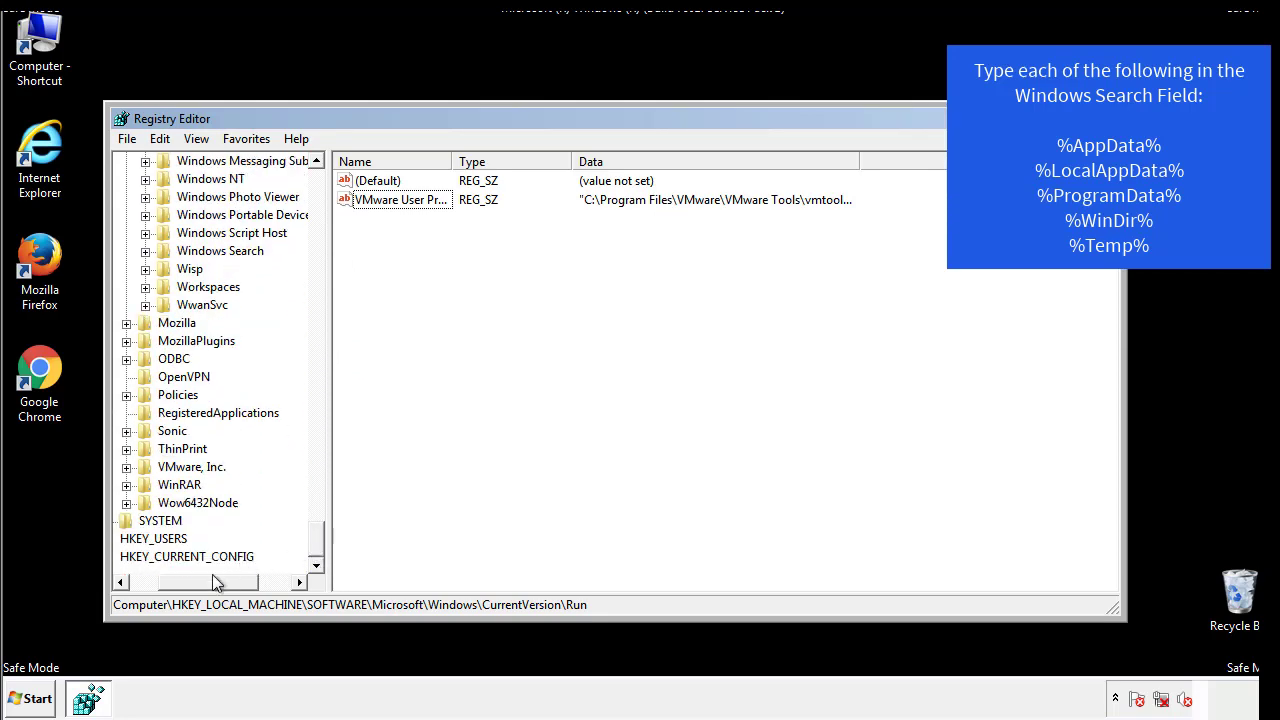
pyautogui.moveTo(213, 583); pyautogui.dragTo(174, 591)
pyautogui.moveTo(317, 537); pyautogui.dragTo(330, 195)
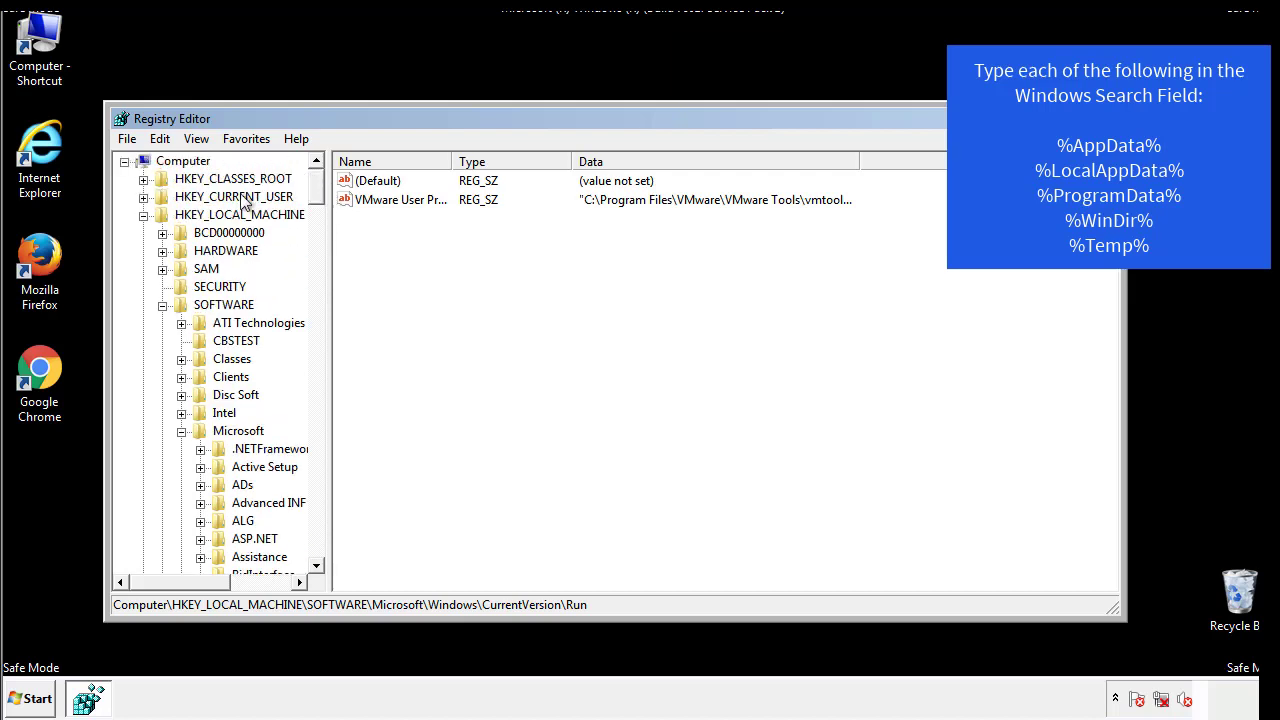
pyautogui.click(143, 216)
# Step: Open the Run key under HKEY_CURRENT_USER\Software\Microsoft\Windows\CurrentVersion and check its values for suspicious entries
pyautogui.click(143, 198)
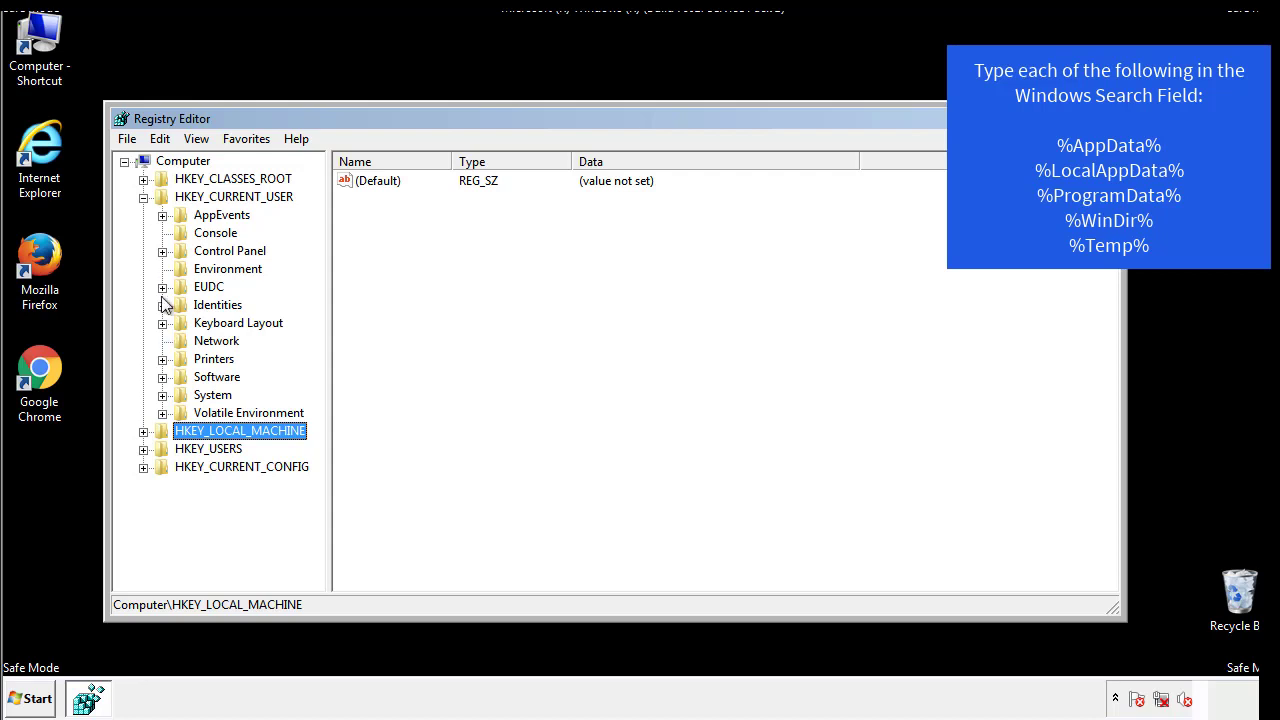
pyautogui.click(162, 376)
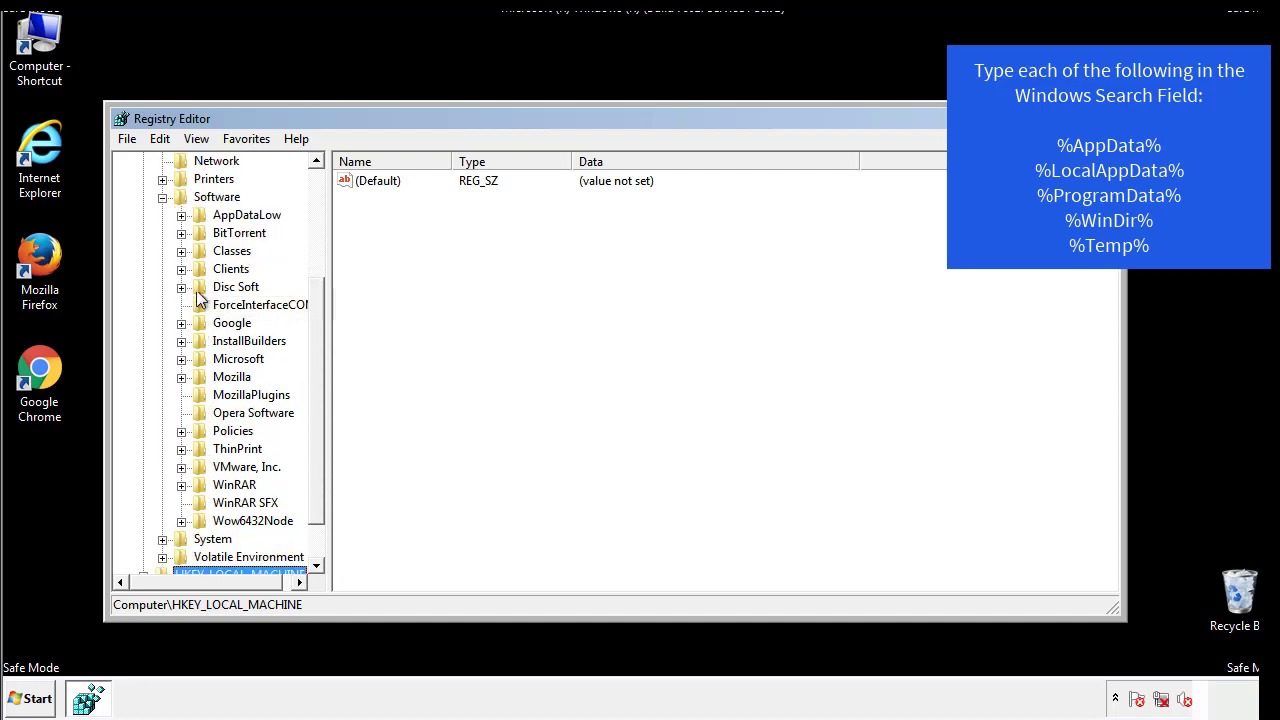
pyautogui.click(181, 360)
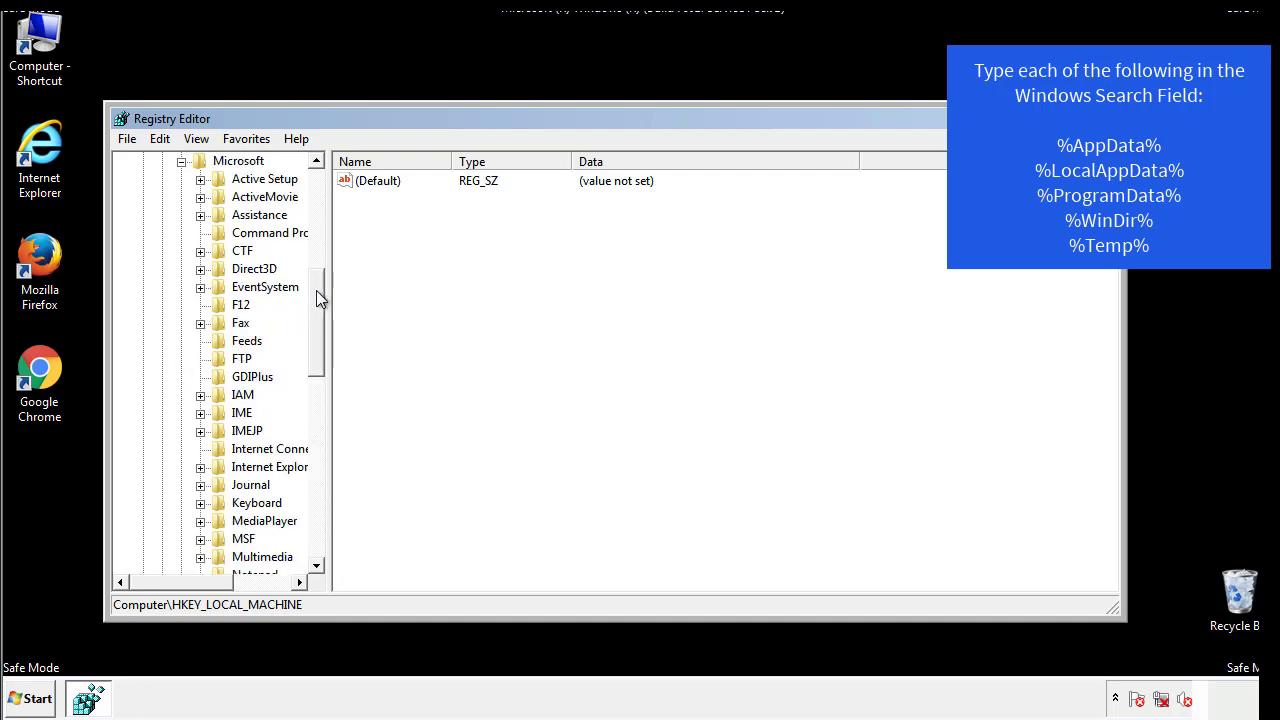
pyautogui.moveTo(316, 290); pyautogui.dragTo(315, 416)
pyautogui.click(200, 341)
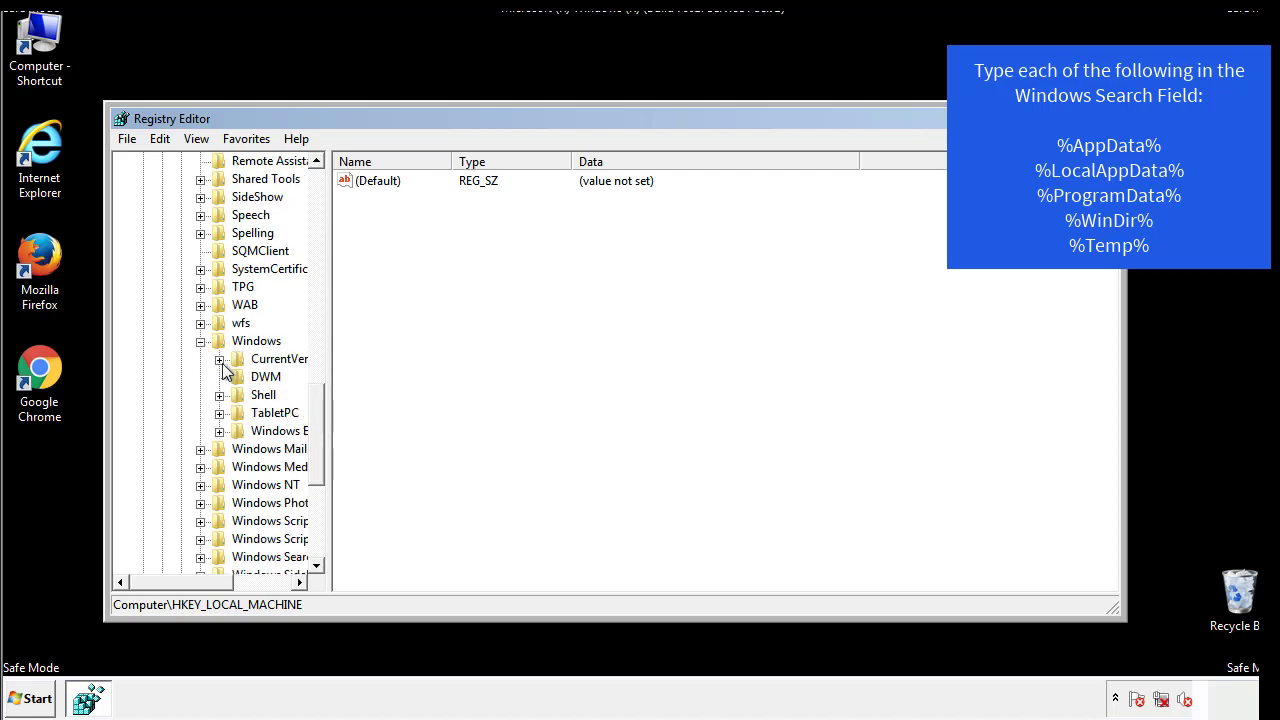
pyautogui.click(219, 359)
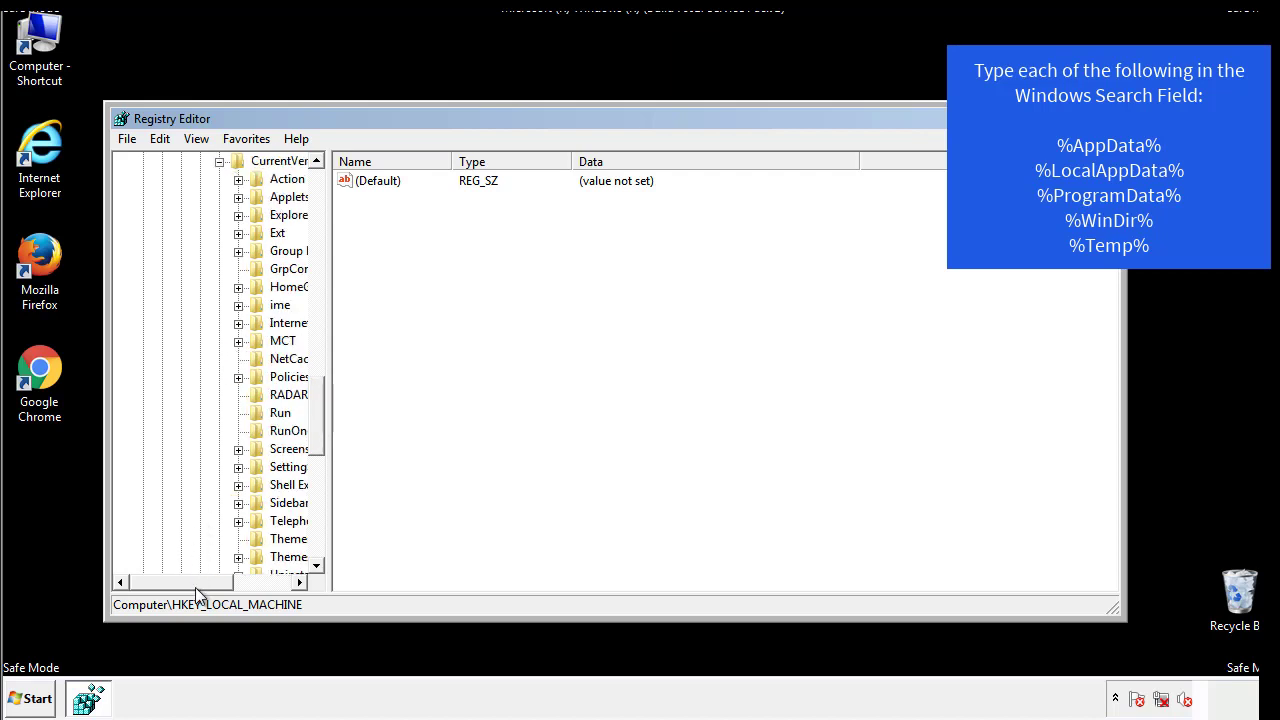
pyautogui.moveTo(195, 587); pyautogui.dragTo(226, 584)
pyautogui.click(220, 411)
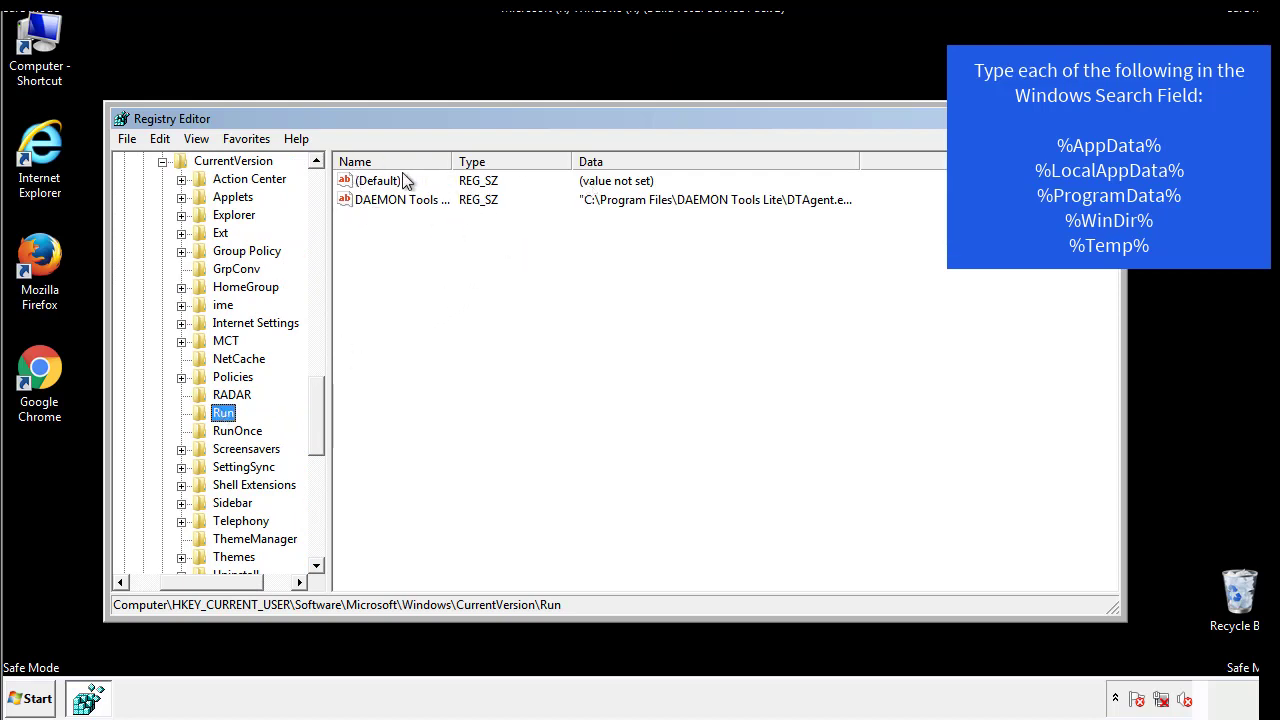
pyautogui.click(476, 231)
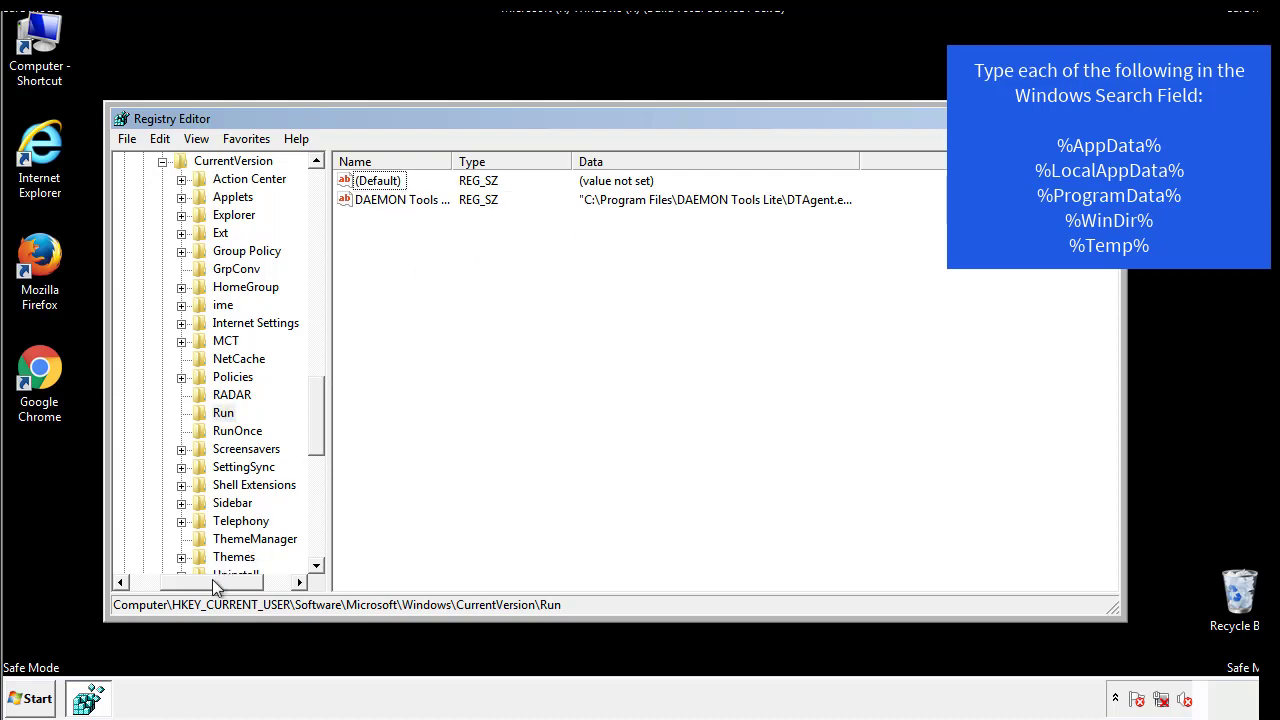
# Step: Collapse the Windows key under HKEY_CURRENT_USER\Software\Microsoft and search the registry for %temp%
pyautogui.moveTo(212, 579); pyautogui.dragTo(186, 581)
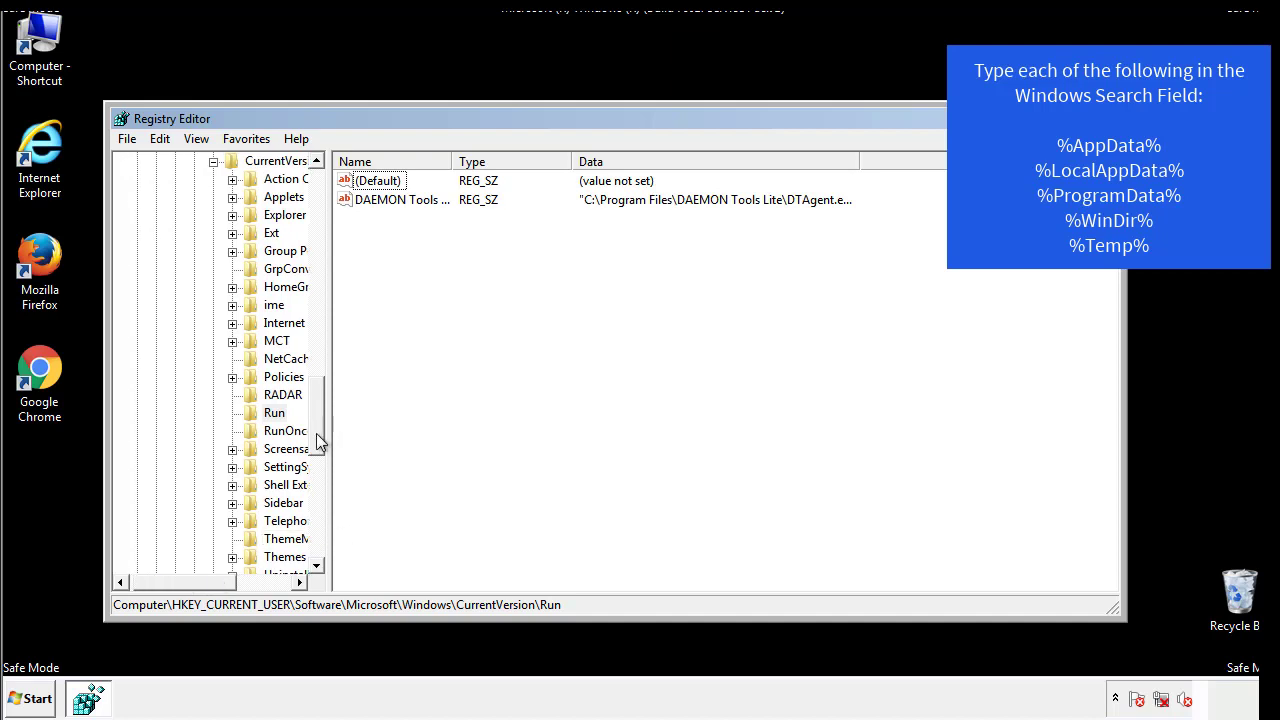
pyautogui.moveTo(319, 440); pyautogui.dragTo(320, 380)
pyautogui.click(195, 467)
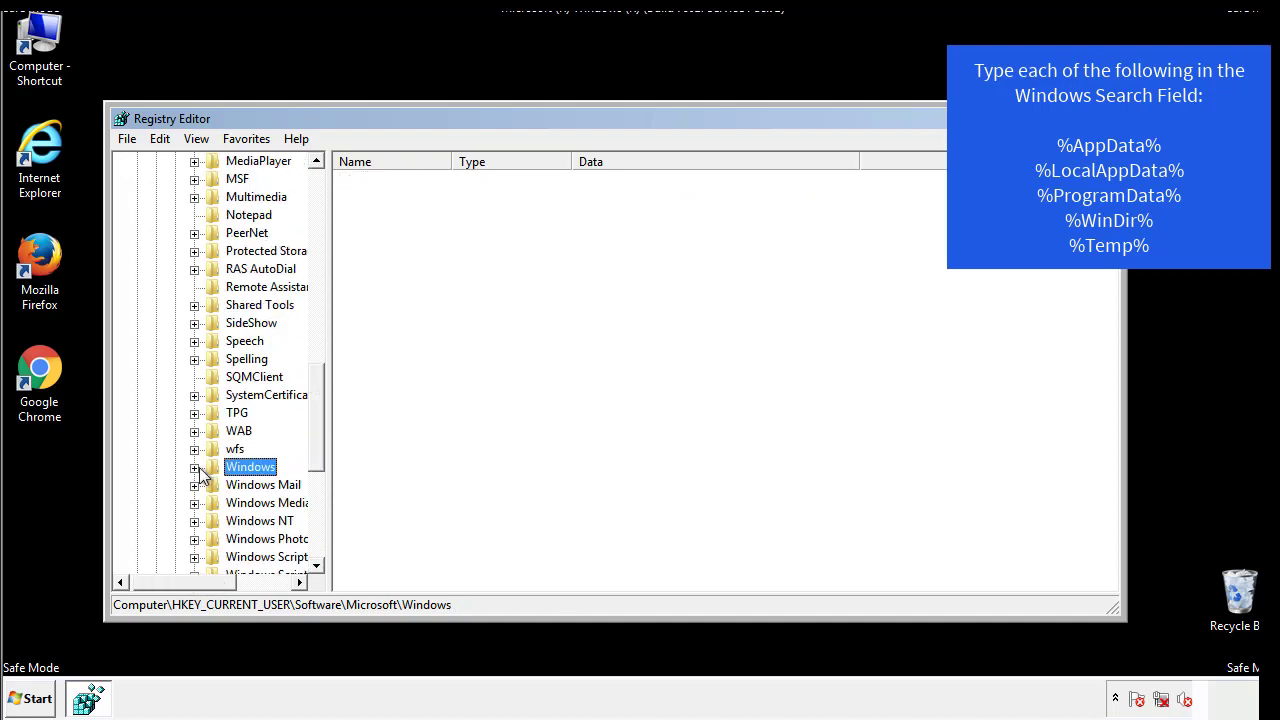
pyautogui.moveTo(319, 446); pyautogui.dragTo(322, 223)
pyautogui.click(172, 142)
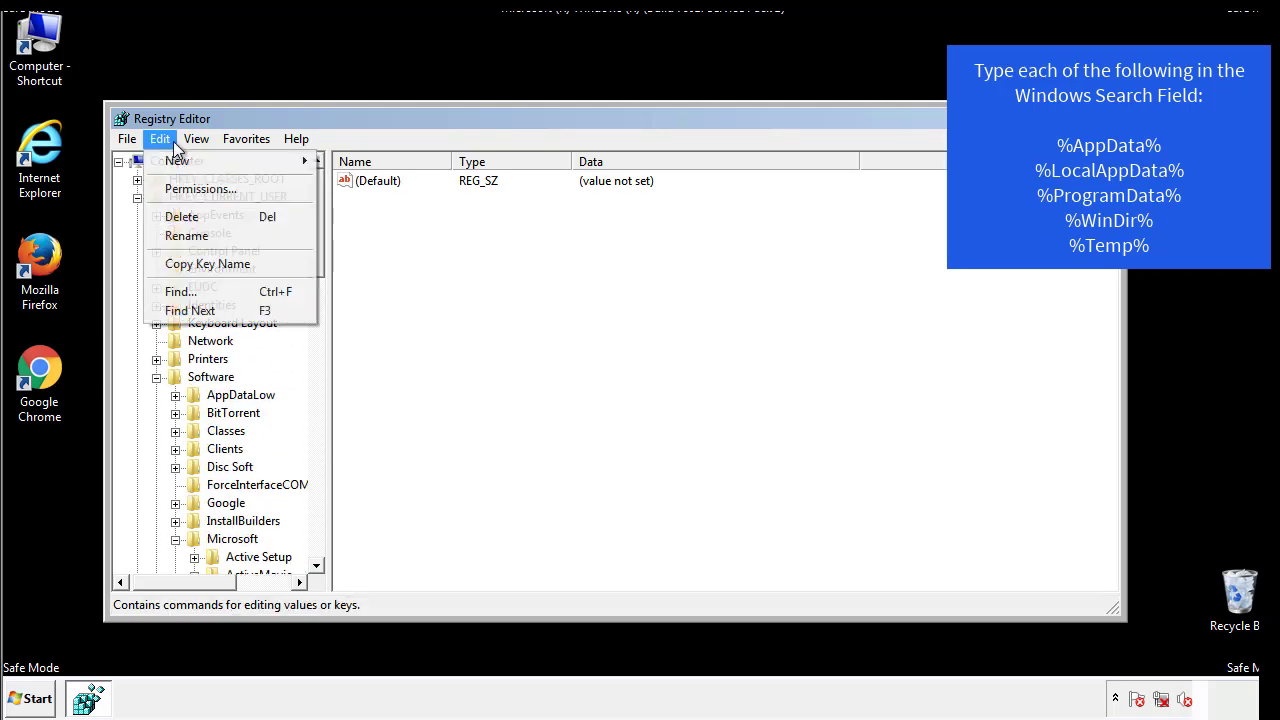
pyautogui.click(175, 291)
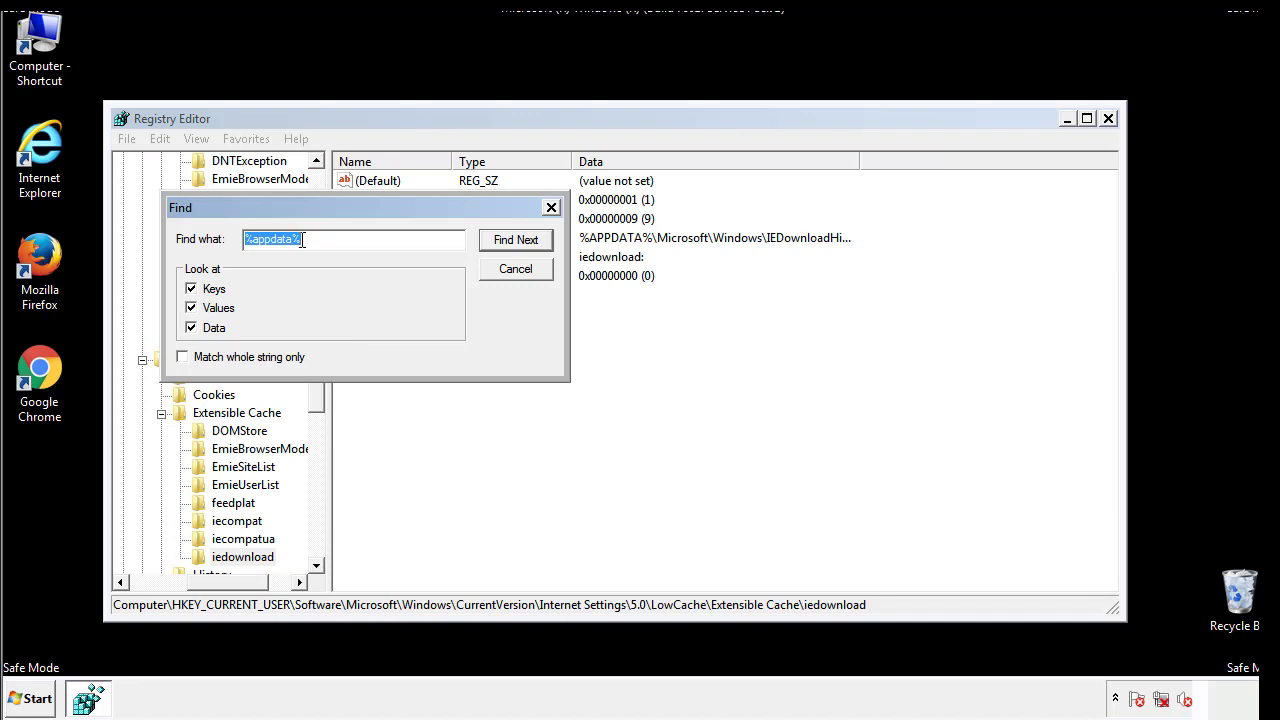
pyautogui.write('%temp%')
pyautogui.press('Return')
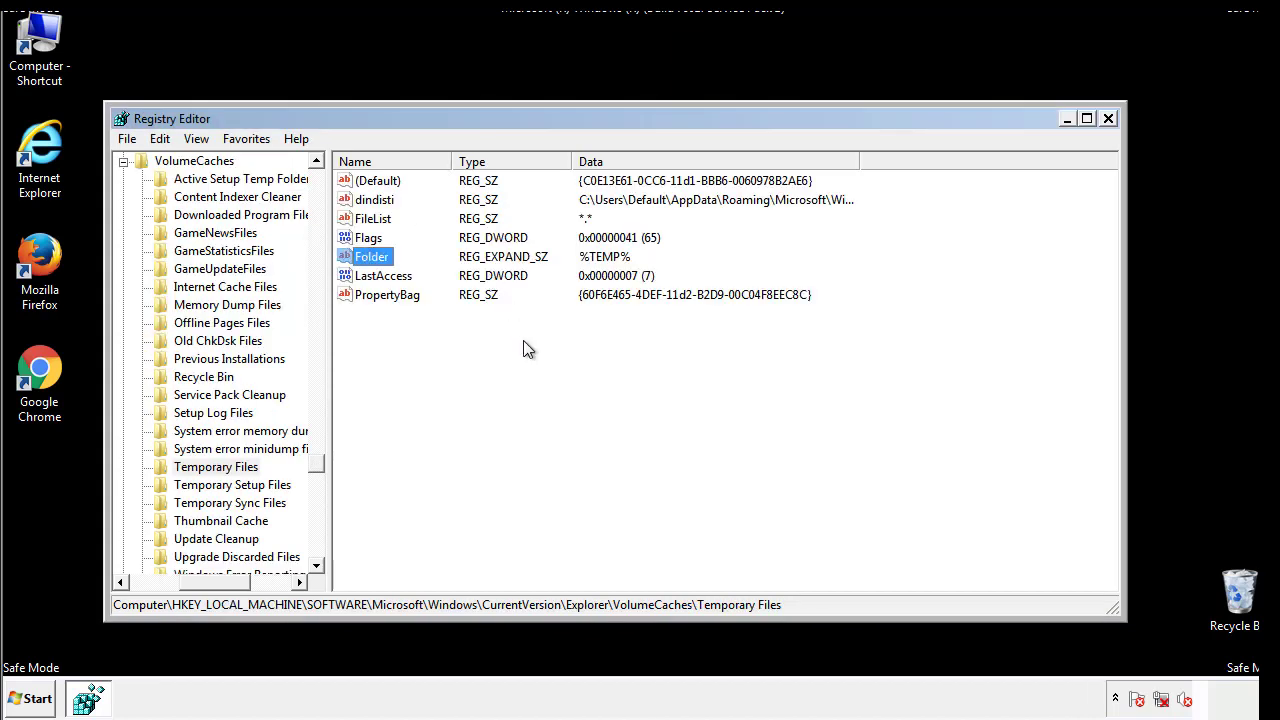
# Step: Delete all values in the Temporary Files key under VolumeCaches, confirm, and close the Registry Editor
pyautogui.moveTo(410, 319); pyautogui.dragTo(361, 180)
pyautogui.rightClick(361, 180)
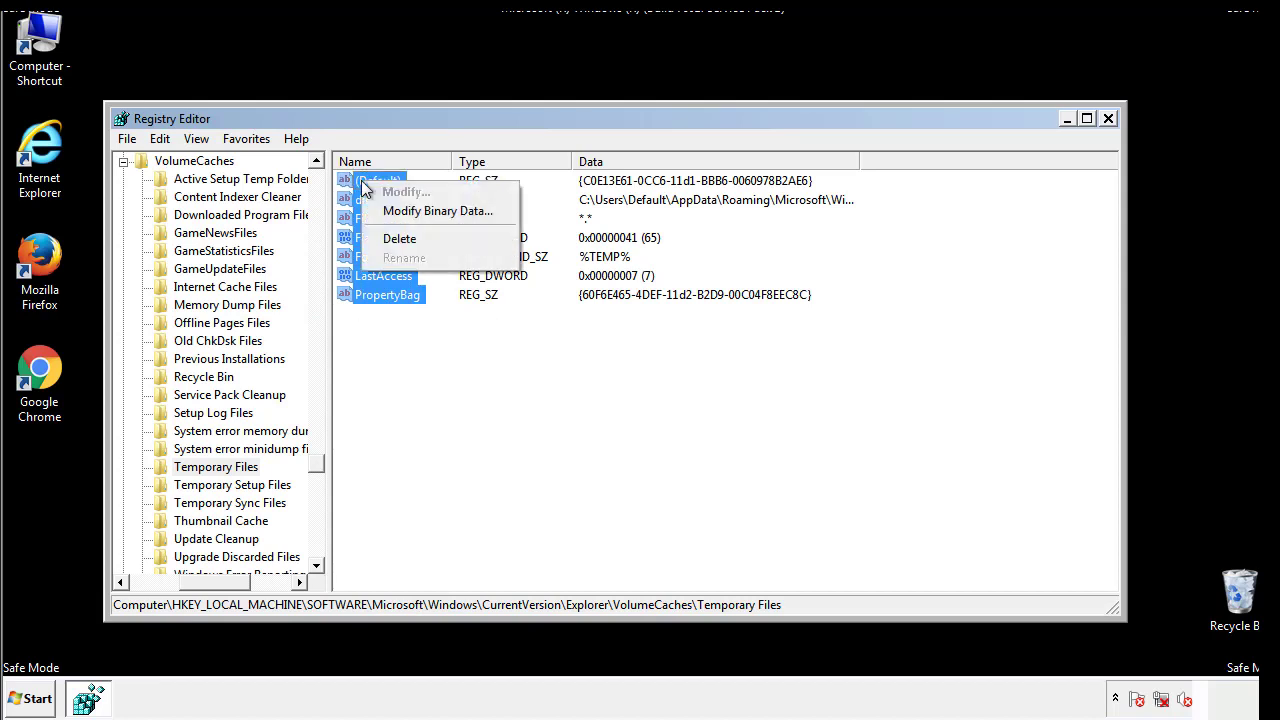
pyautogui.click(388, 236)
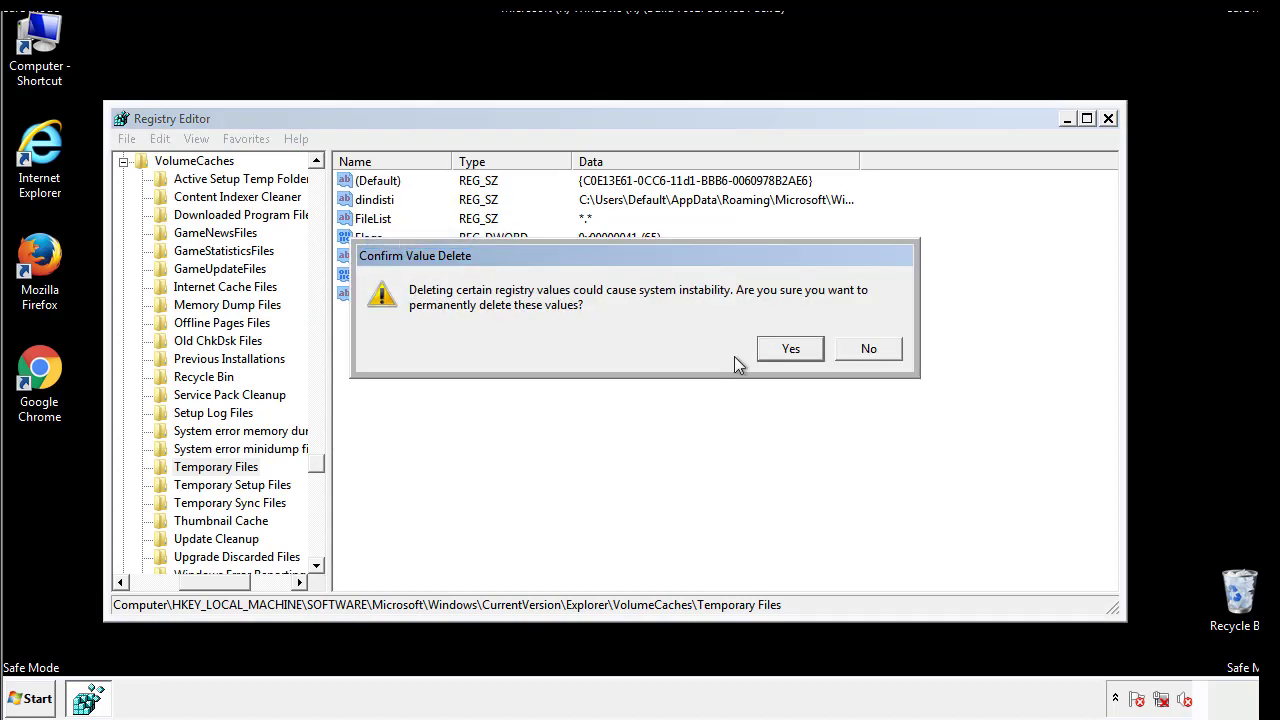
pyautogui.click(800, 349)
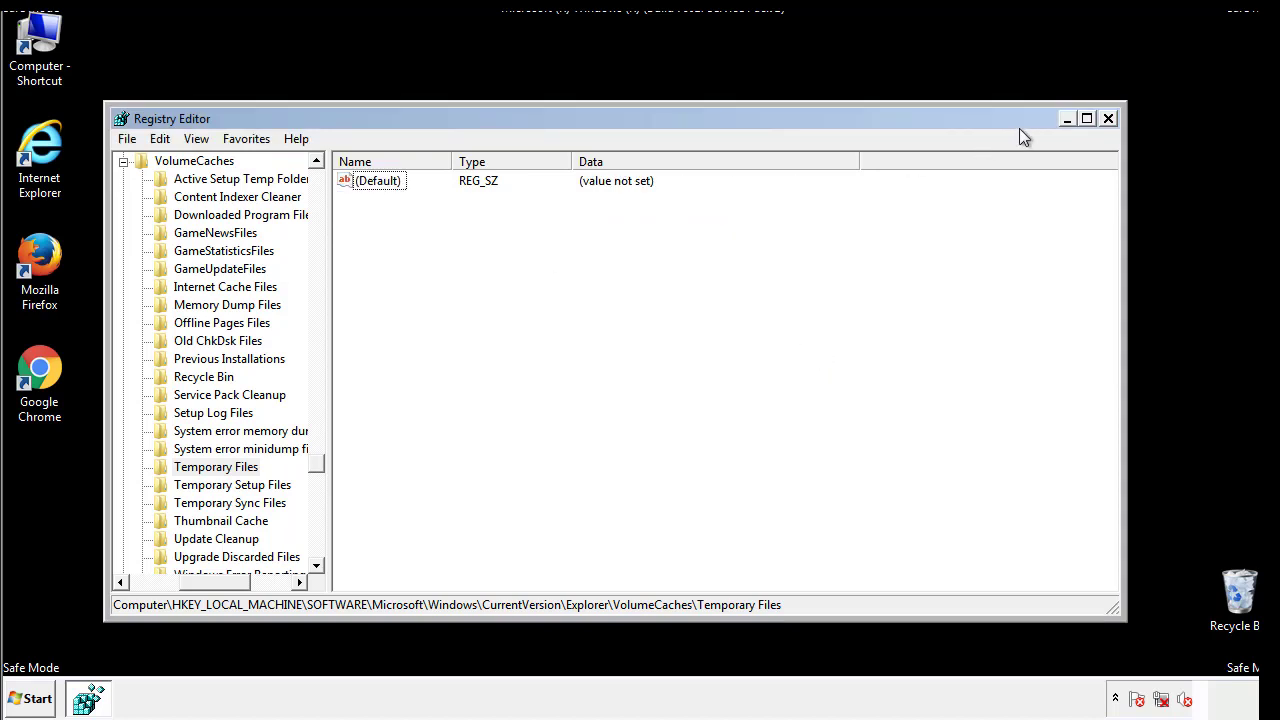
pyautogui.click(1110, 120)
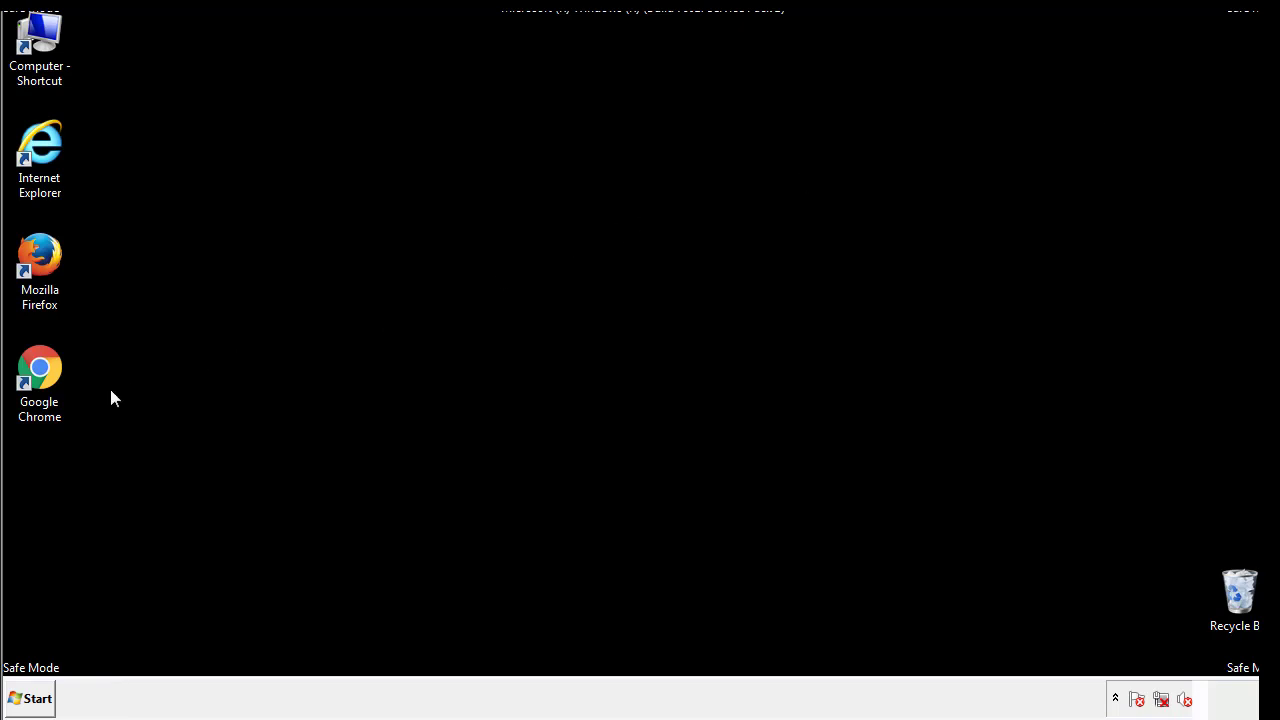
# Step: Launch System Configuration by searching for msconfig
pyautogui.click(28, 700)
pyautogui.write('ms')
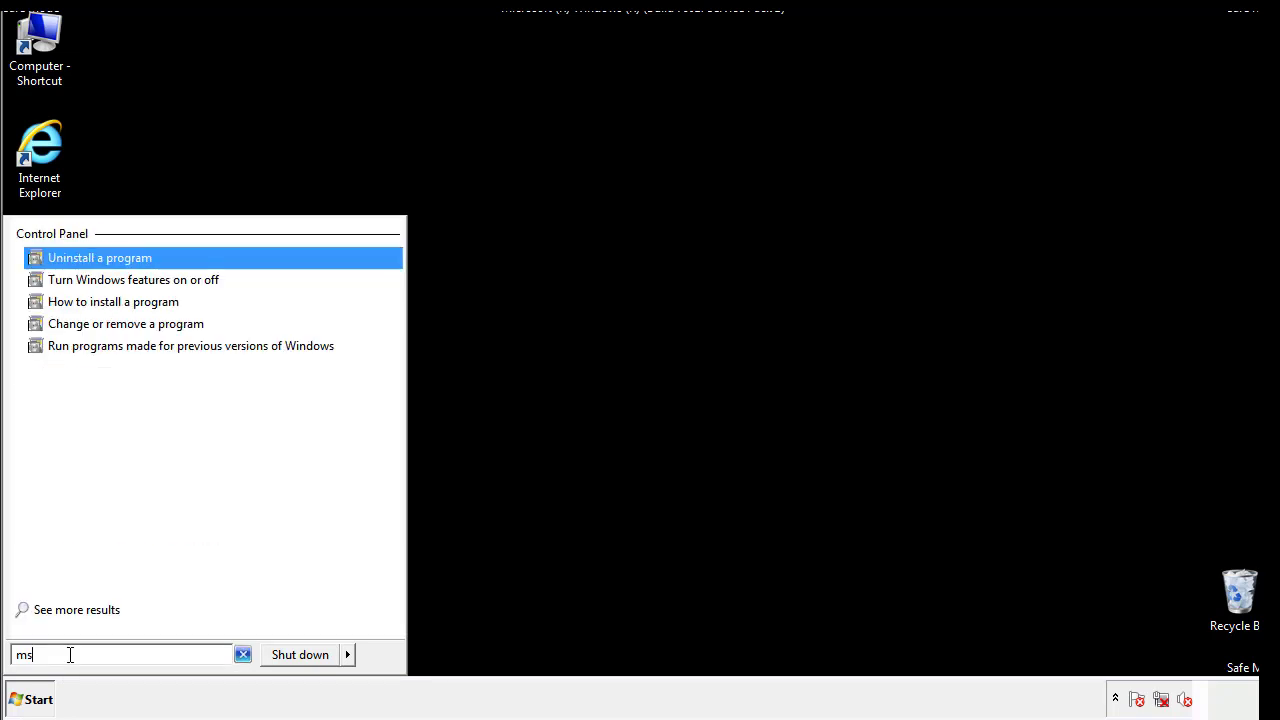
pyautogui.write('confog')
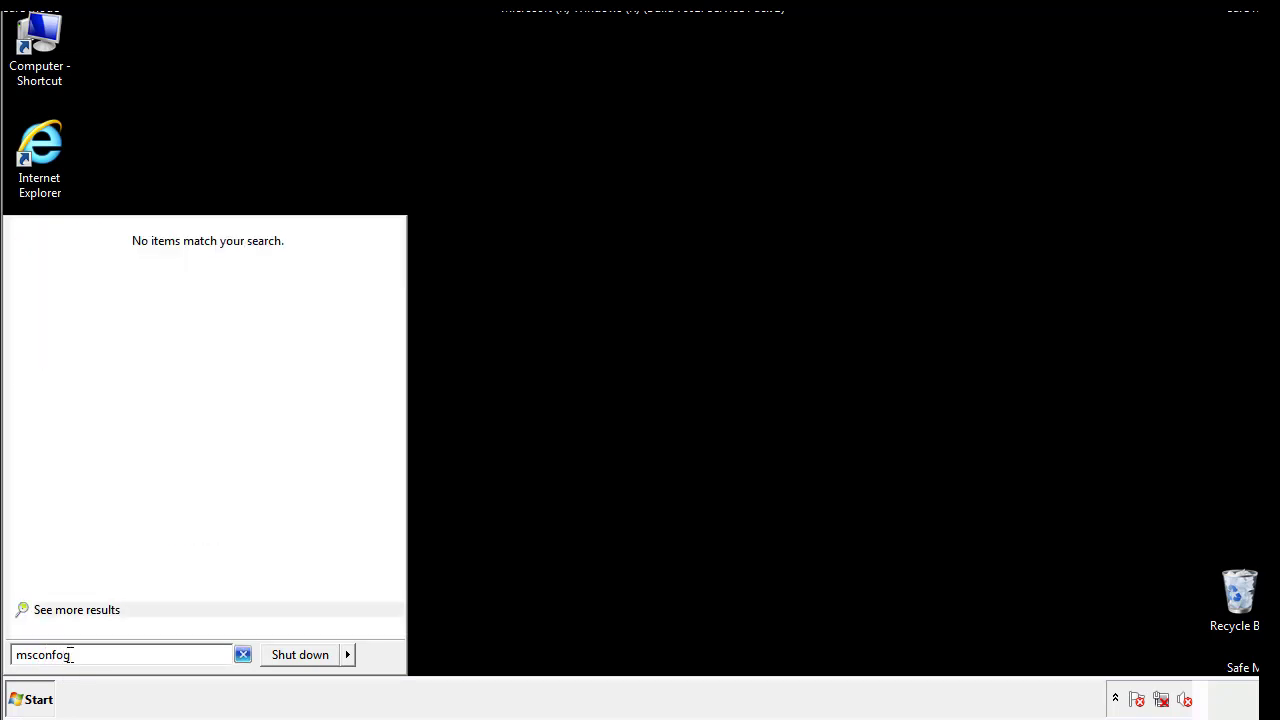
pyautogui.press('BackSpace')
pyautogui.press('BackSpace')
pyautogui.write('ig')
pyautogui.press('Return')
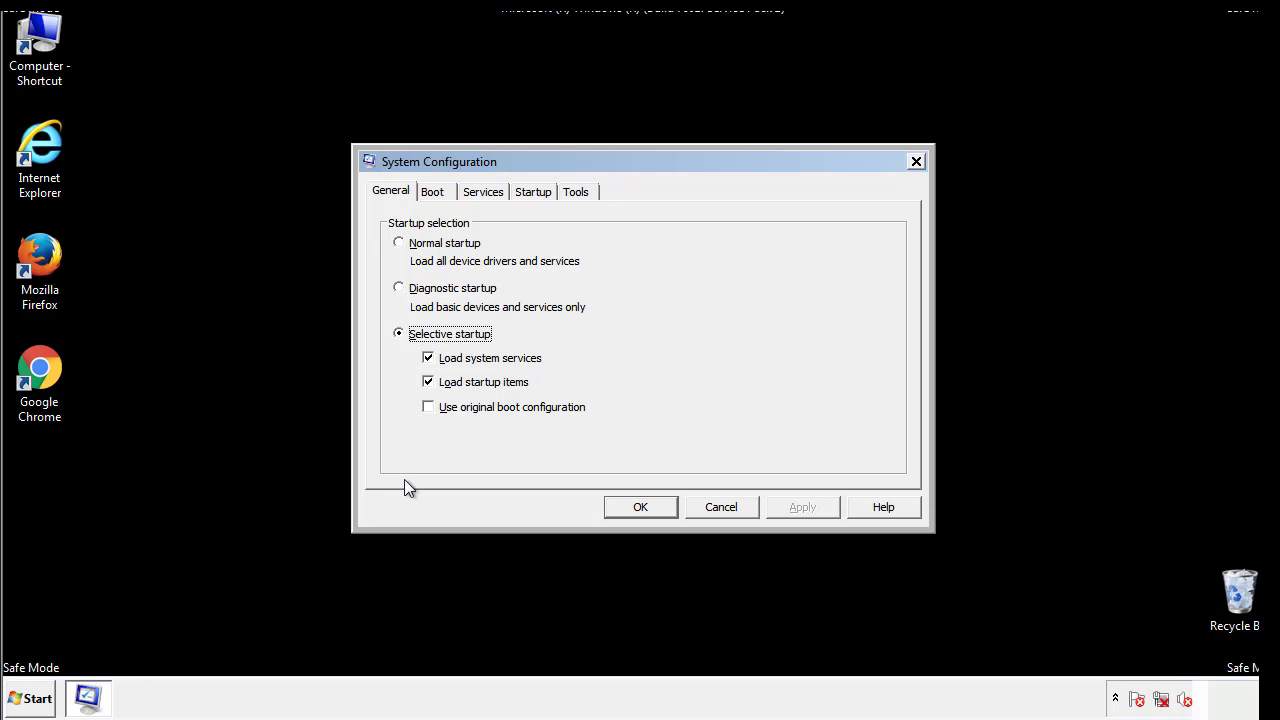
# Step: Turn off Safe boot in the boot options, apply the change, and restart the computer
pyautogui.click(432, 192)
pyautogui.click(403, 384)
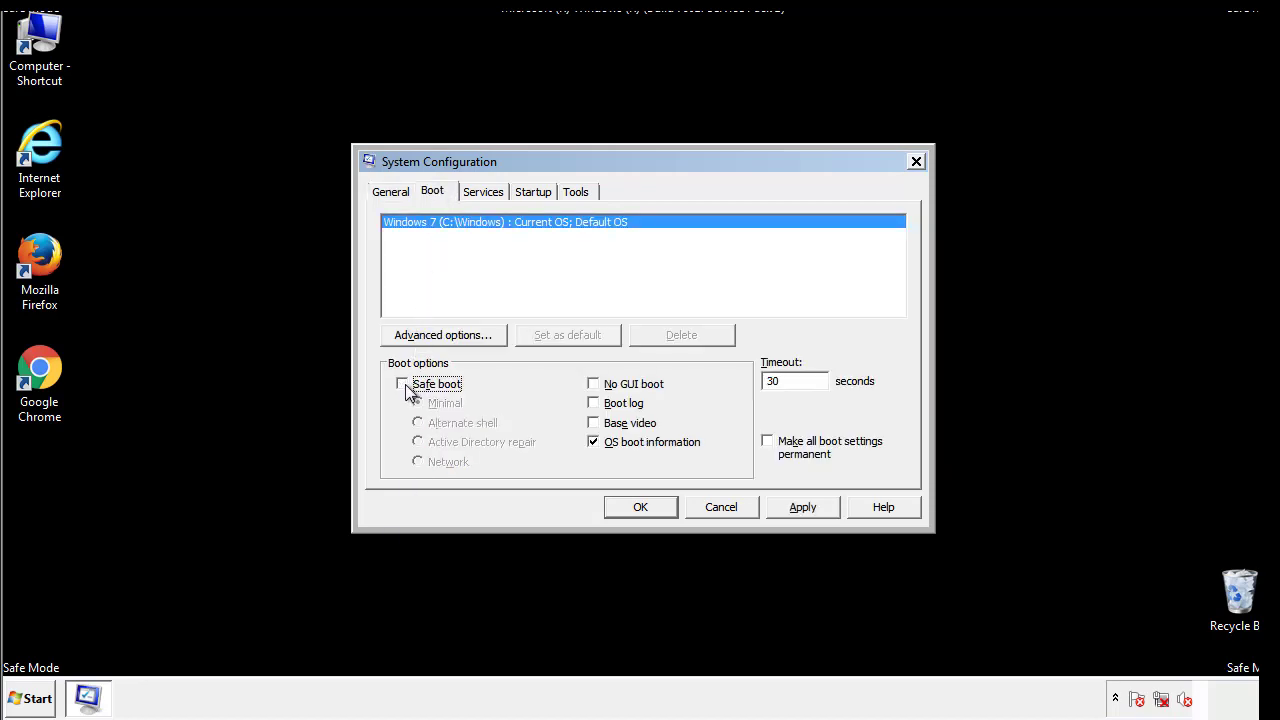
pyautogui.click(805, 508)
pyautogui.click(666, 508)
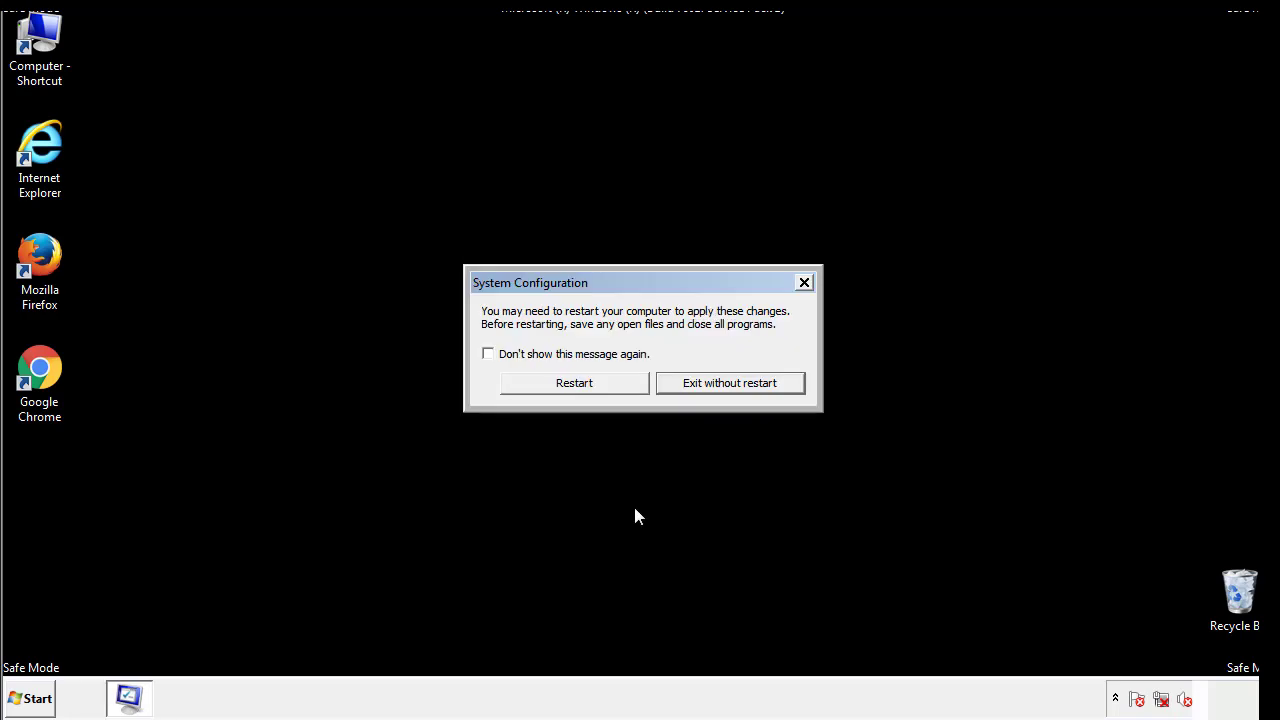
pyautogui.click(592, 390)
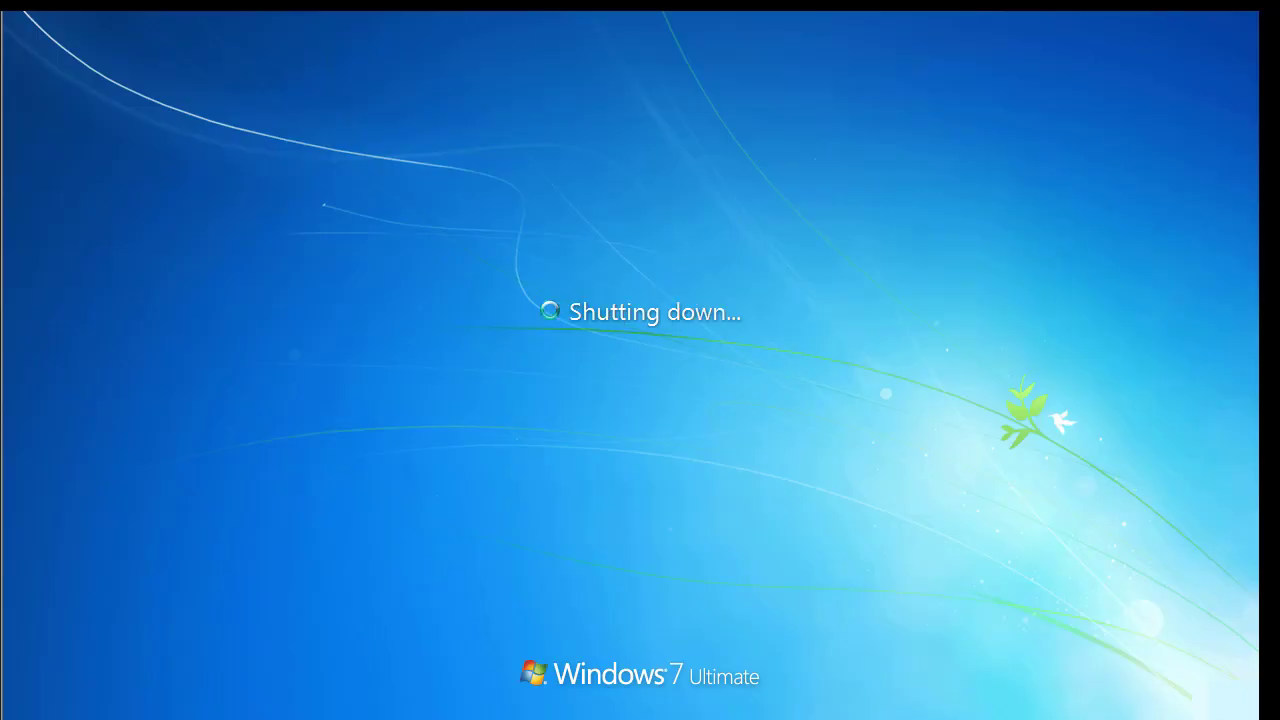